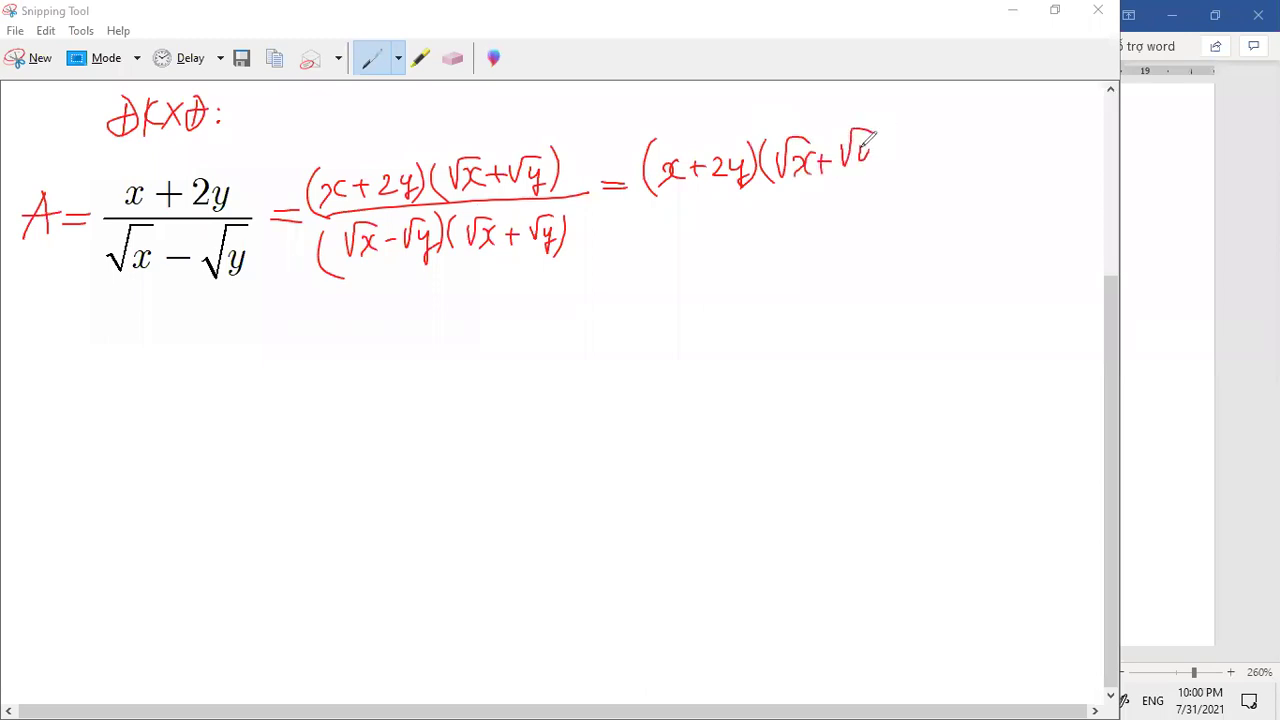
- Finish handwriting the rationalised result for A on the snip: the fraction (x+2y)(√x+√y) over x − y
drag(884, 122, 888, 180)
drag(662, 198, 904, 182)
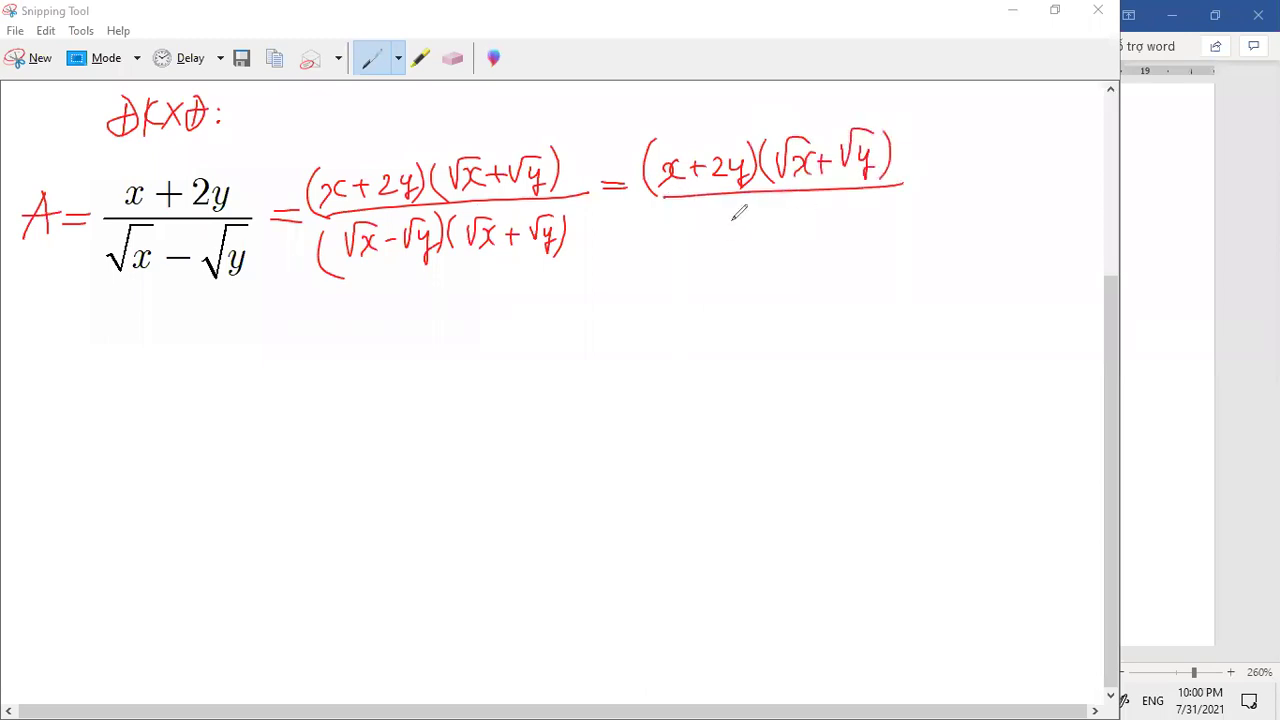
drag(730, 210, 734, 236)
mouse_move(760, 210)
mouse_down()
mouse_move(746, 236)
mouse_move(781, 222)
mouse_up()
drag(802, 212, 810, 246)
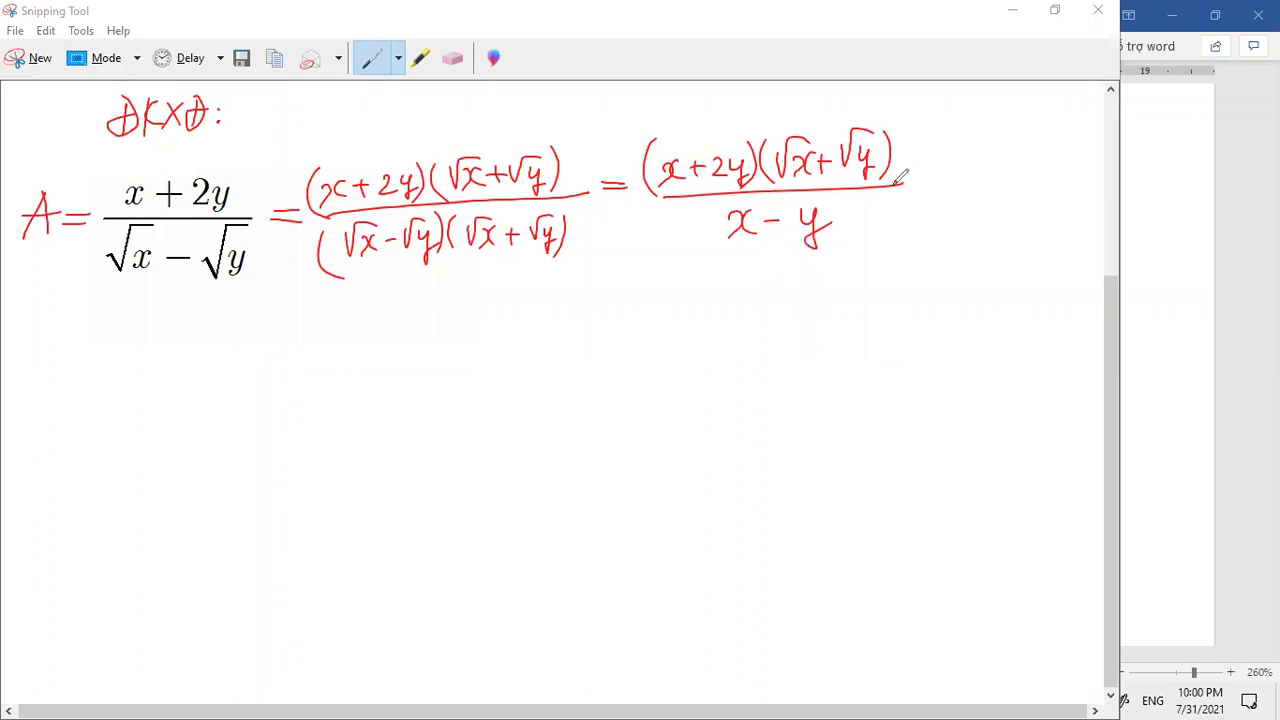
- Add handwritten annotations around and below the original fraction on the snip, and clear all the ink
mouse_move(102, 328)
mouse_down()
mouse_move(124, 284)
mouse_move(133, 296)
mouse_up()
mouse_move(295, 352)
mouse_down()
mouse_move(310, 374)
mouse_move(362, 350)
mouse_up()
mouse_move(207, 326)
mouse_down()
mouse_move(231, 285)
mouse_move(236, 298)
mouse_up()
mouse_move(298, 396)
mouse_down()
mouse_move(314, 396)
mouse_move(300, 432)
mouse_move(324, 418)
mouse_up()
drag(324, 424, 360, 392)
drag(92, 281, 262, 276)
mouse_move(288, 448)
mouse_down()
mouse_move(380, 434)
mouse_move(366, 457)
mouse_move(398, 458)
mouse_move(392, 470)
mouse_move(418, 450)
mouse_up()
mouse_move(260, 352)
mouse_down()
mouse_move(240, 432)
mouse_move(284, 484)
mouse_up()
mouse_move(463, 398)
mouse_down()
mouse_move(490, 397)
mouse_move(436, 400)
mouse_up()
mouse_move(546, 342)
mouse_down()
mouse_move(530, 400)
mouse_move(538, 452)
mouse_move(606, 332)
mouse_move(632, 345)
mouse_move(572, 392)
mouse_move(614, 402)
mouse_move(628, 390)
mouse_move(582, 454)
mouse_move(646, 420)
mouse_move(662, 432)
mouse_up()
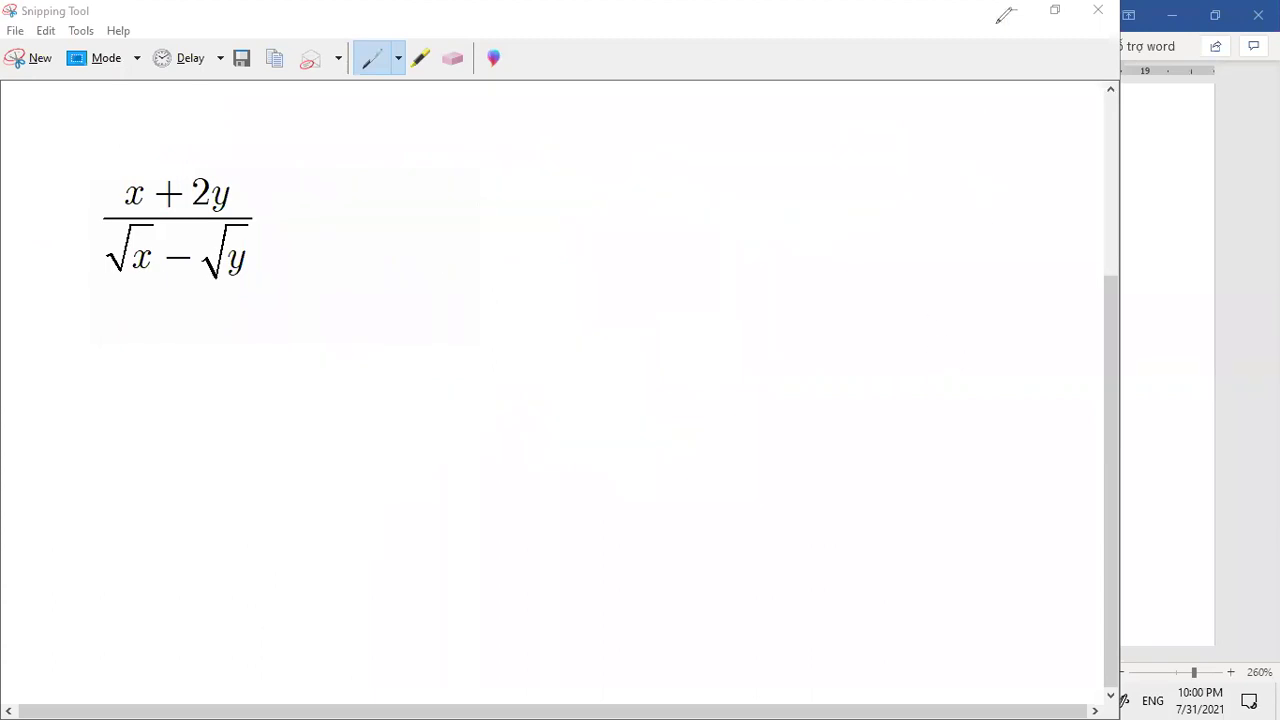
- Close the snip without saving it and switch from Word to the Excel workbook 2k7
click(1097, 12)
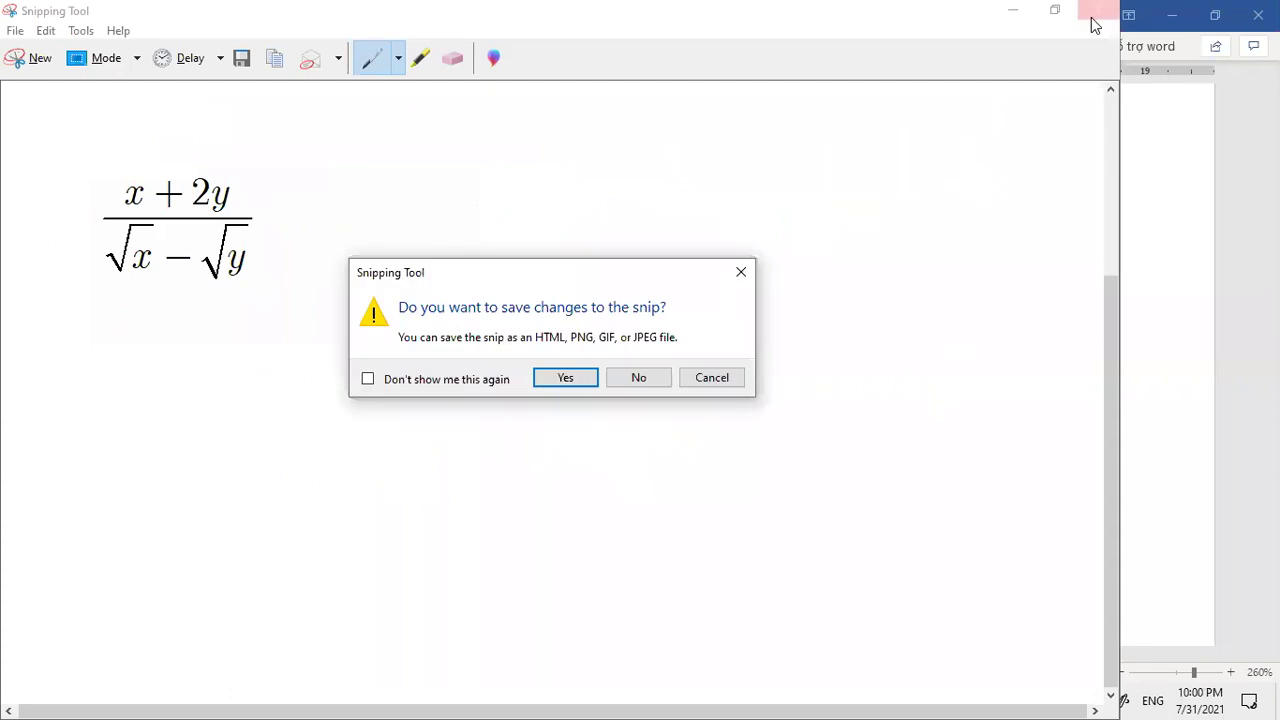
click(639, 379)
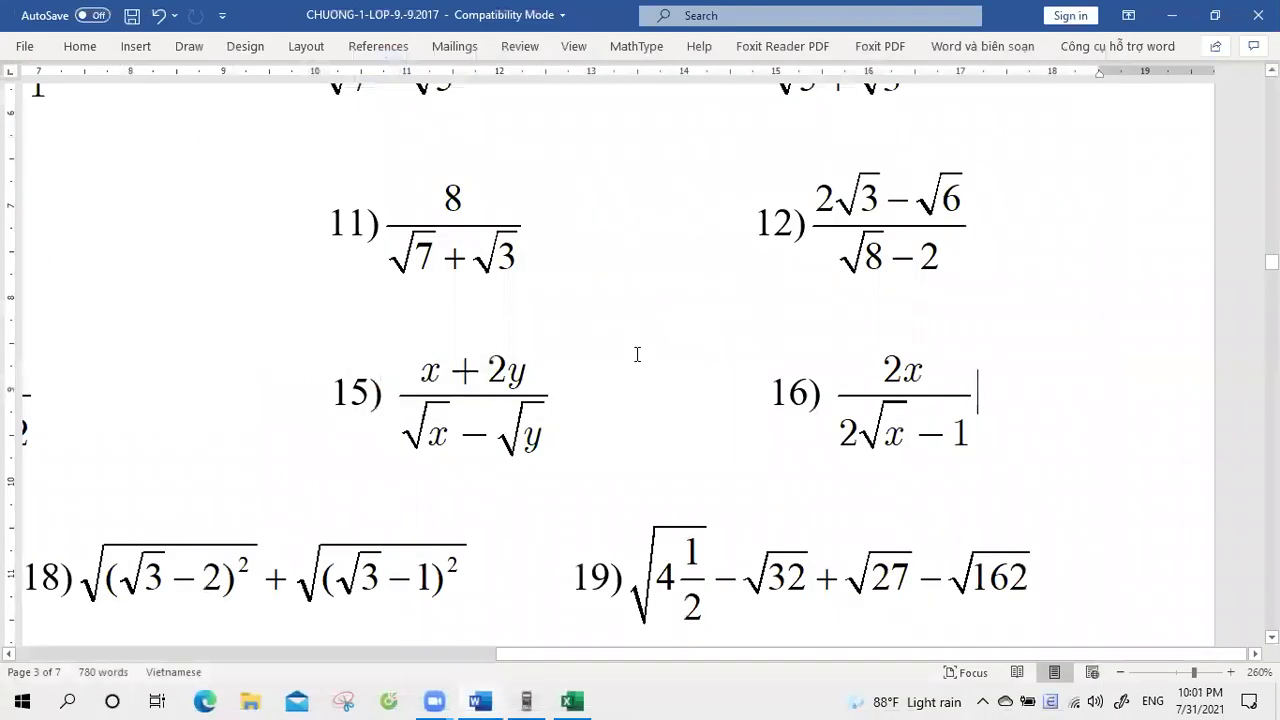
click(489, 699)
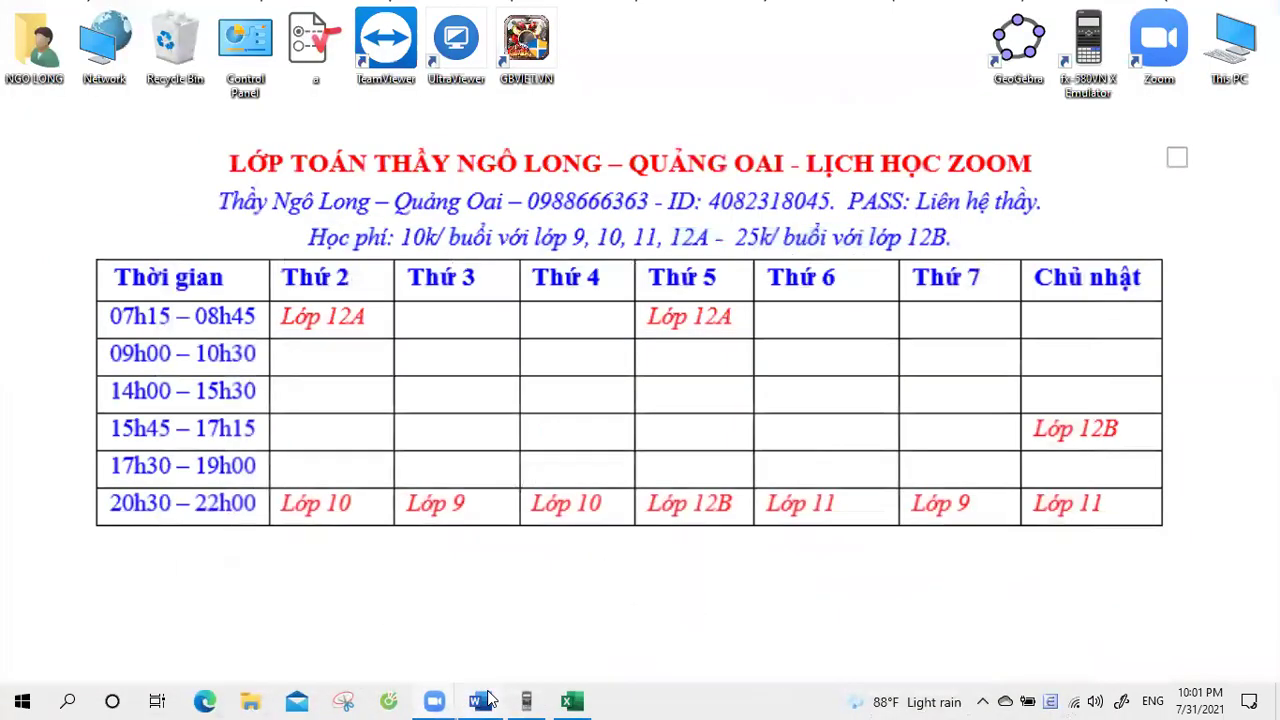
click(572, 700)
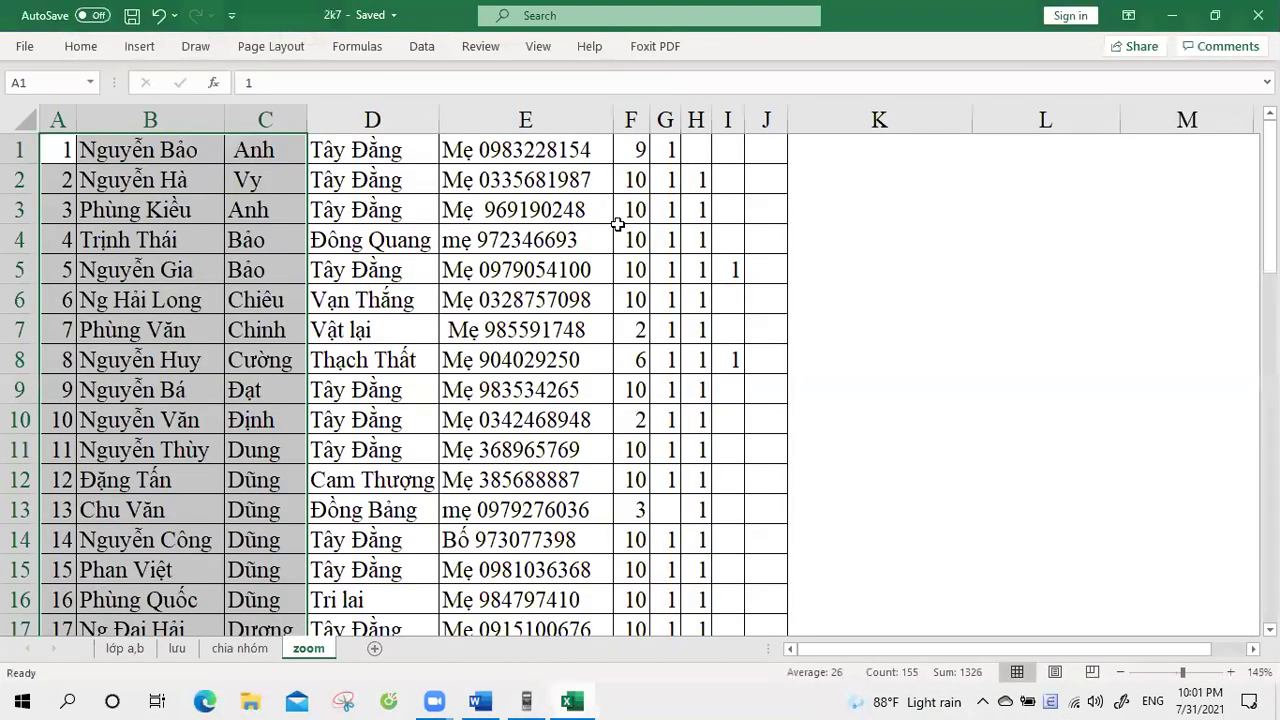
- Fill the whole of column I on the zoom sheet with yellow
click(732, 152)
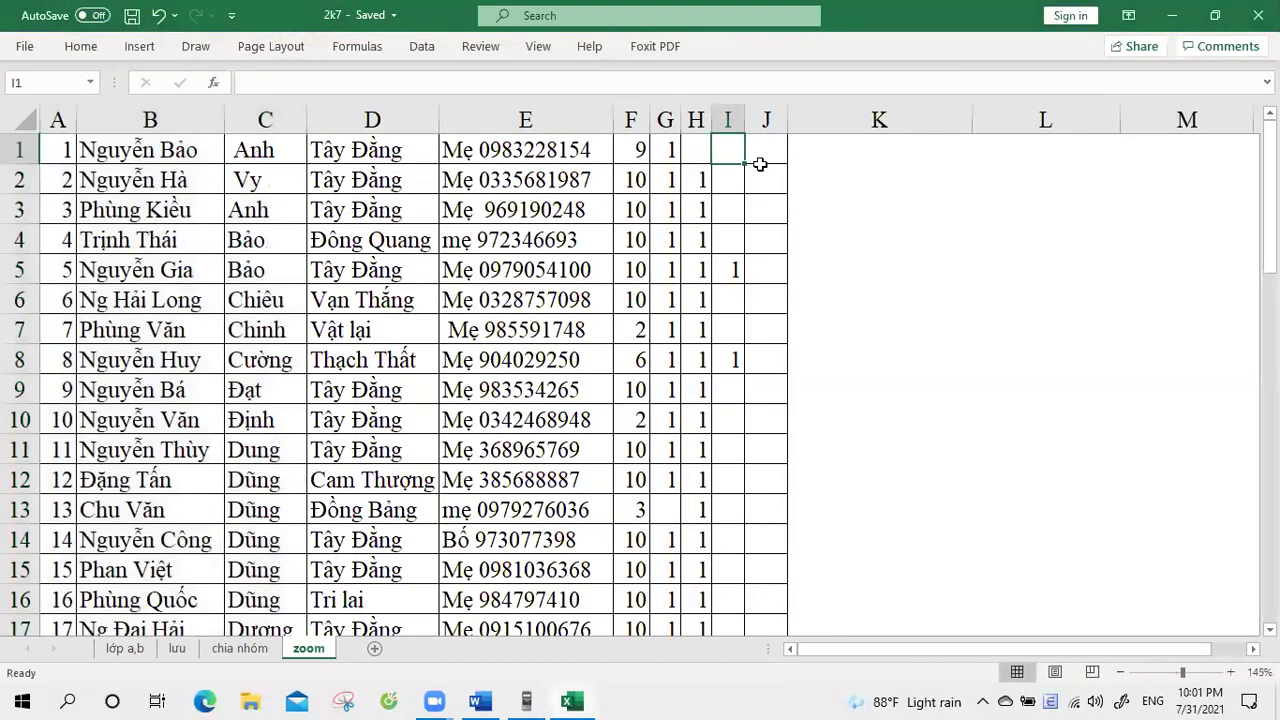
click(734, 115)
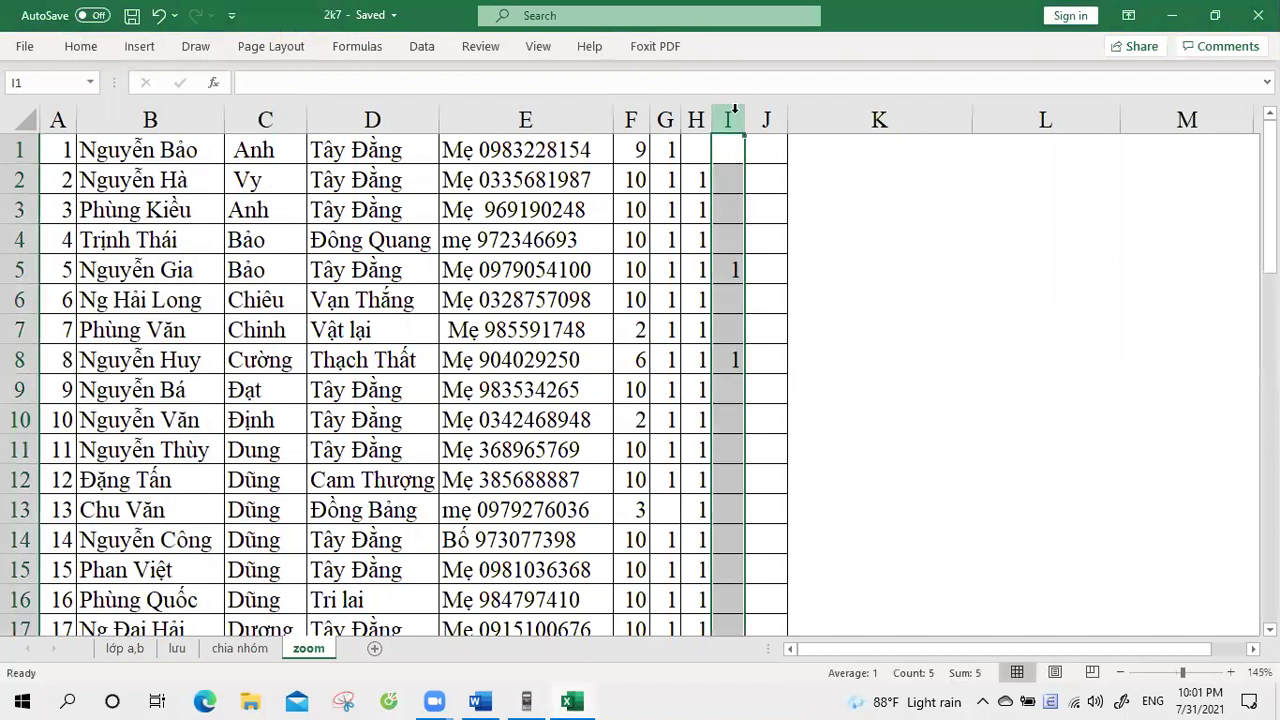
right_click(734, 112)
click(826, 83)
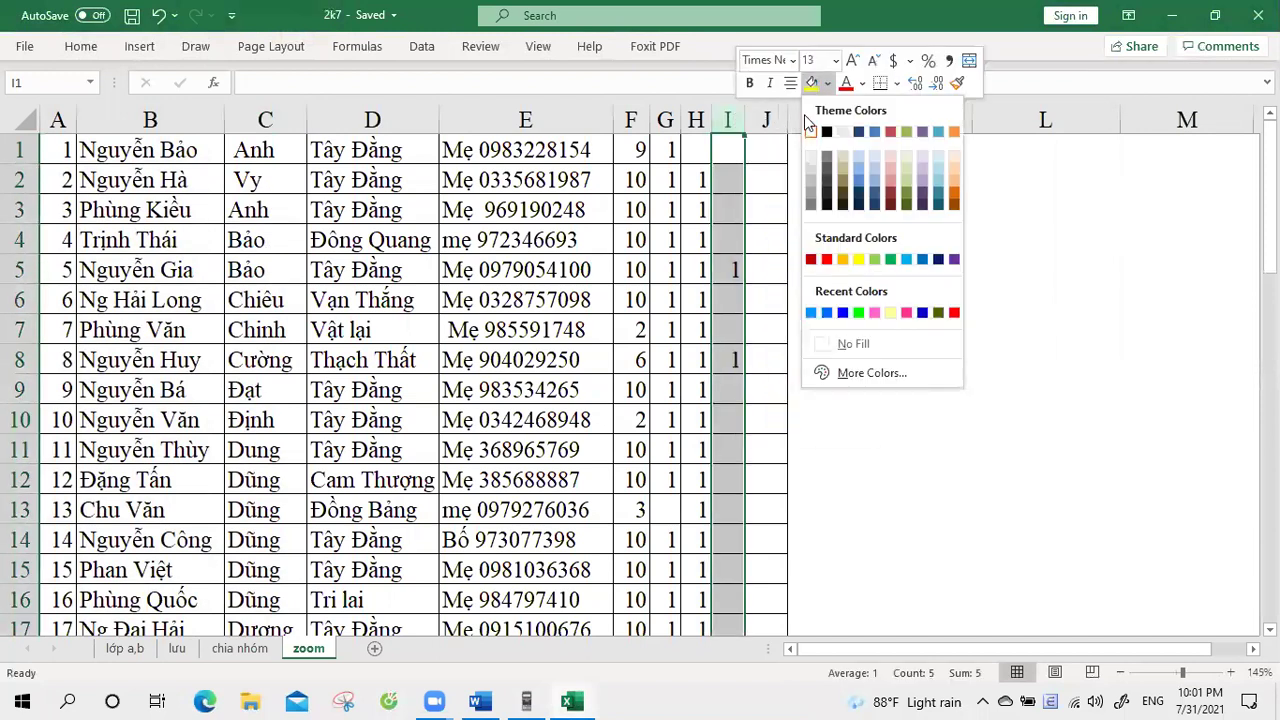
click(816, 86)
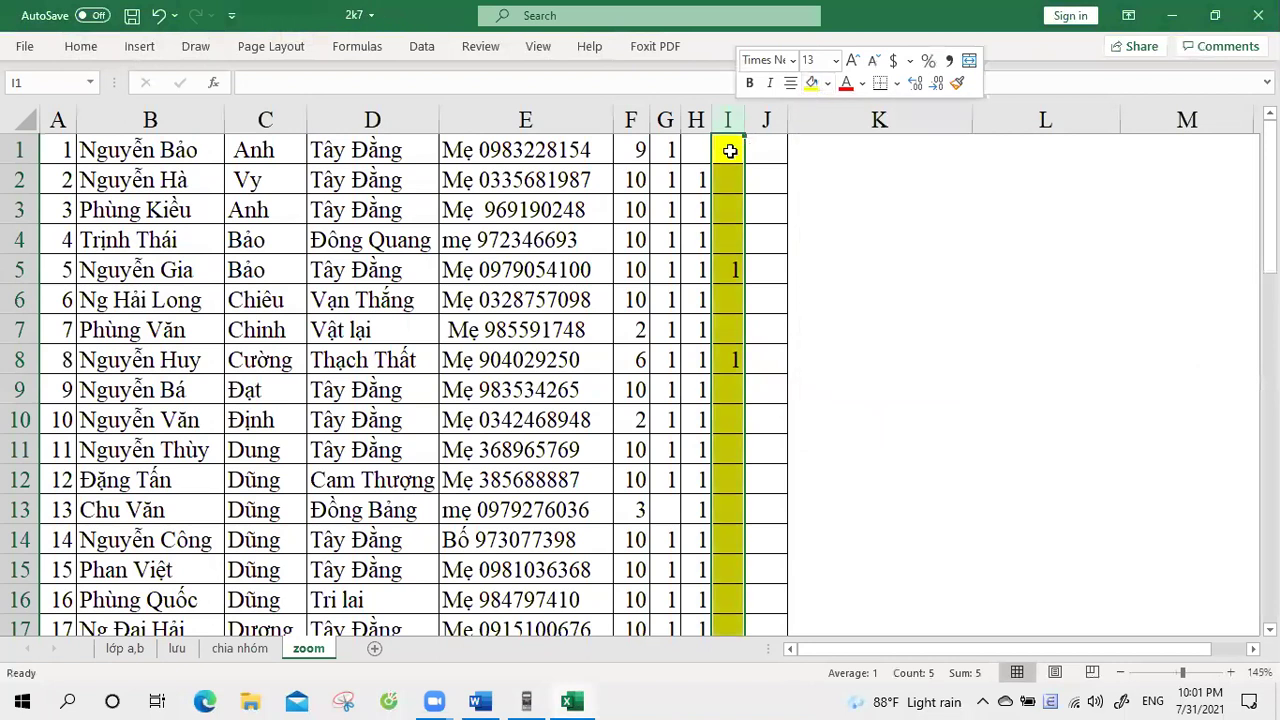
- Enter 1 in cells I1, I2 and I3, and also in the empty cell H1
text(1)
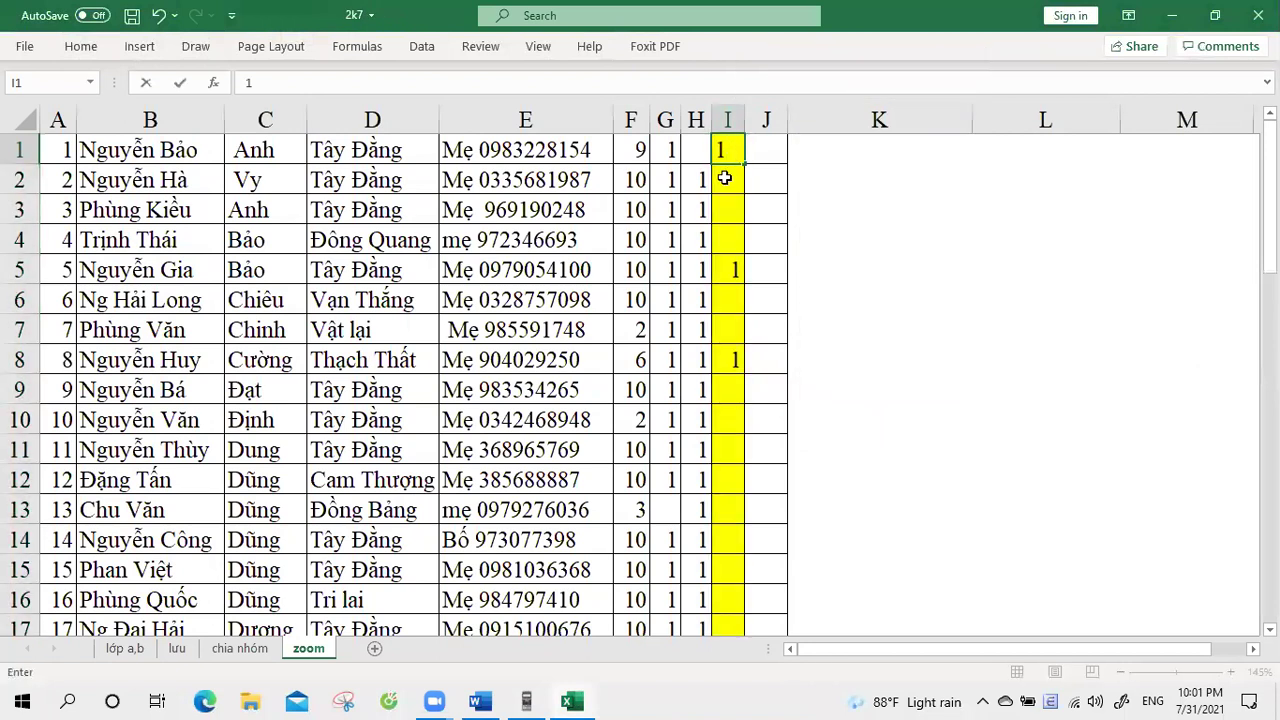
key(Return)
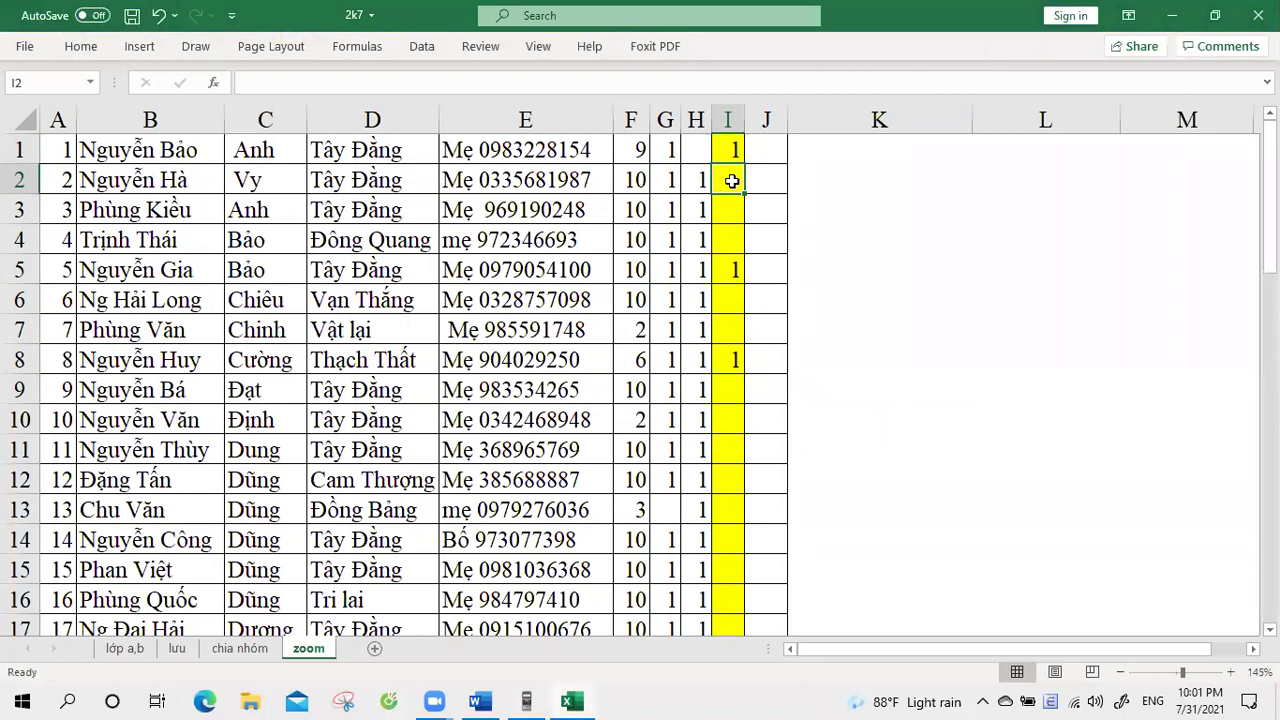
click(692, 149)
click(725, 186)
text(1)
key(Return)
text(1)
key(Return)
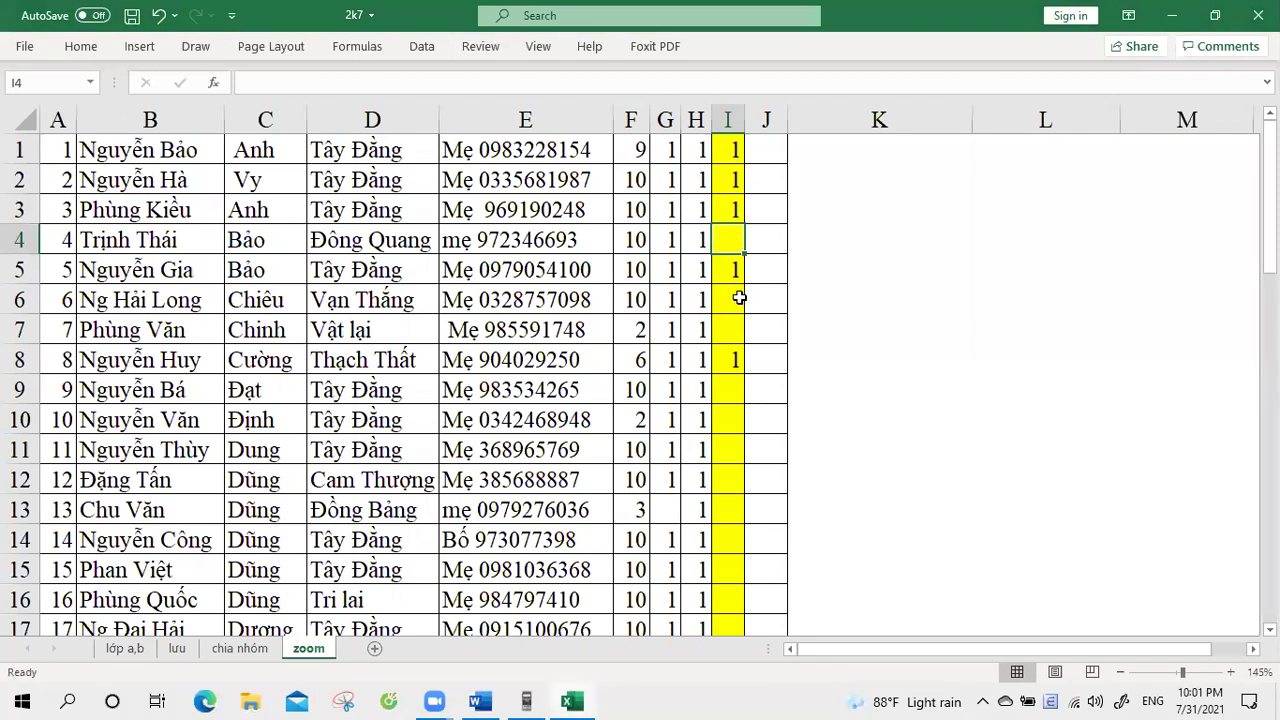
- Enter 1 in cells I6, I7 and I9 of the yellow column
scroll(738, 297, down, 1)
scroll(737, 277, up, 1)
click(735, 277)
click(736, 297)
text(1)
click(732, 337)
text(1)
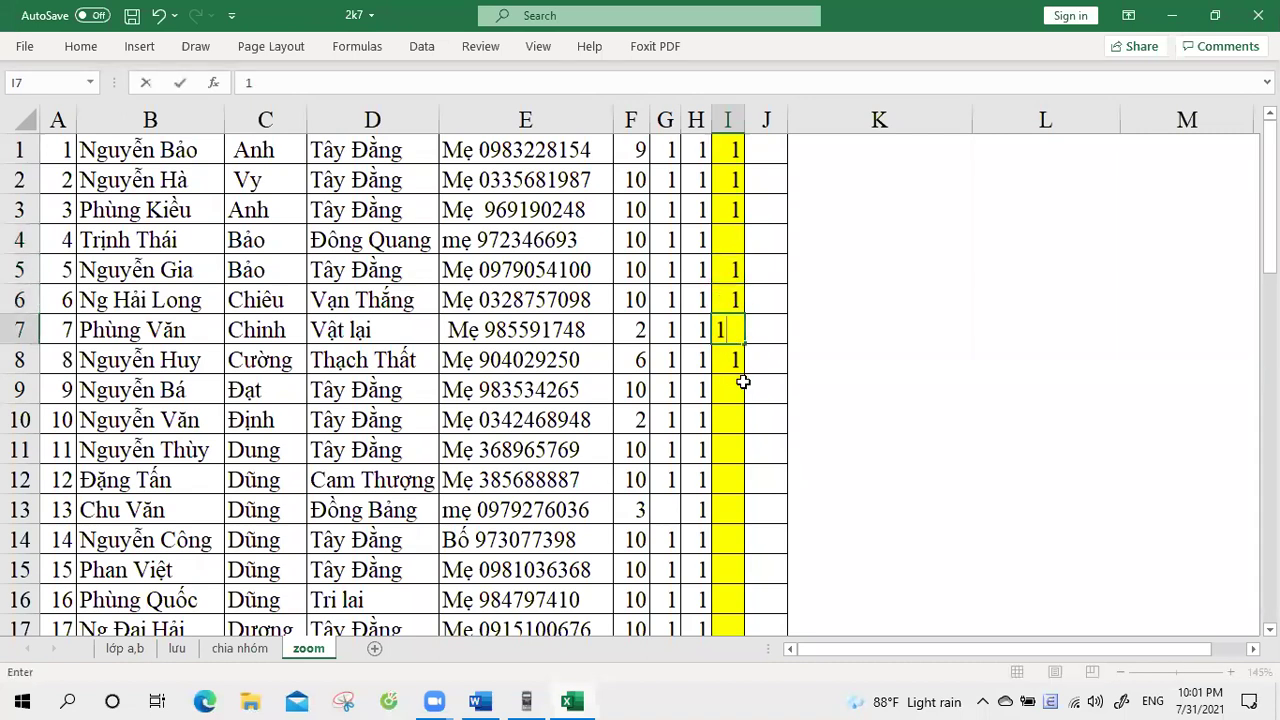
click(740, 364)
click(738, 390)
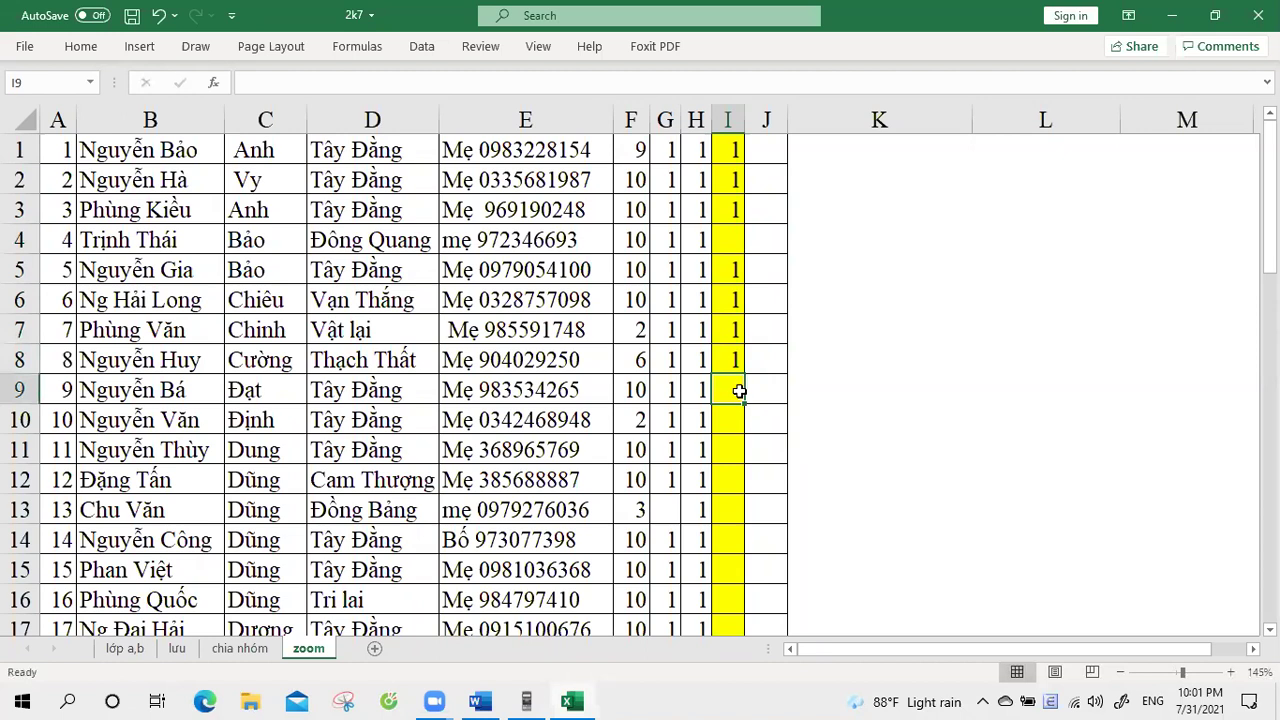
text(1)
click(737, 425)
- Enter 1 in cells I11, I12 and I13, leaving I10 and I14 blank
scroll(750, 423, down, 2)
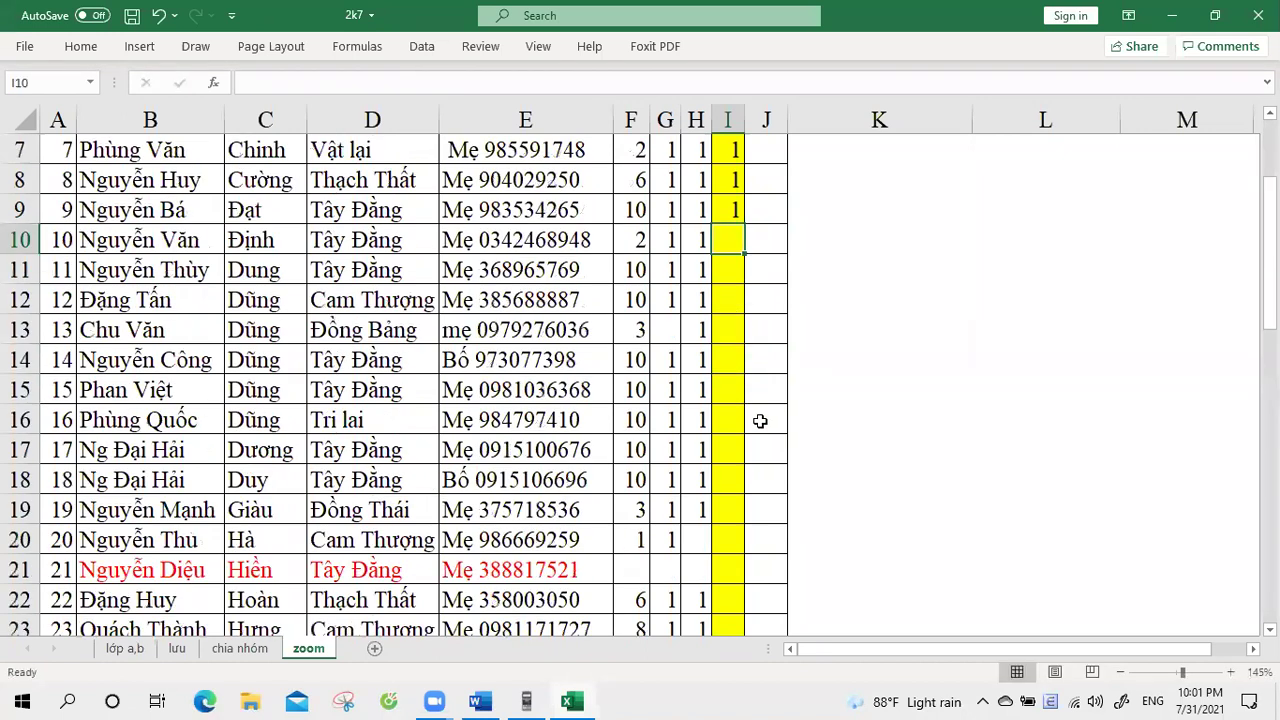
click(722, 272)
text(1)
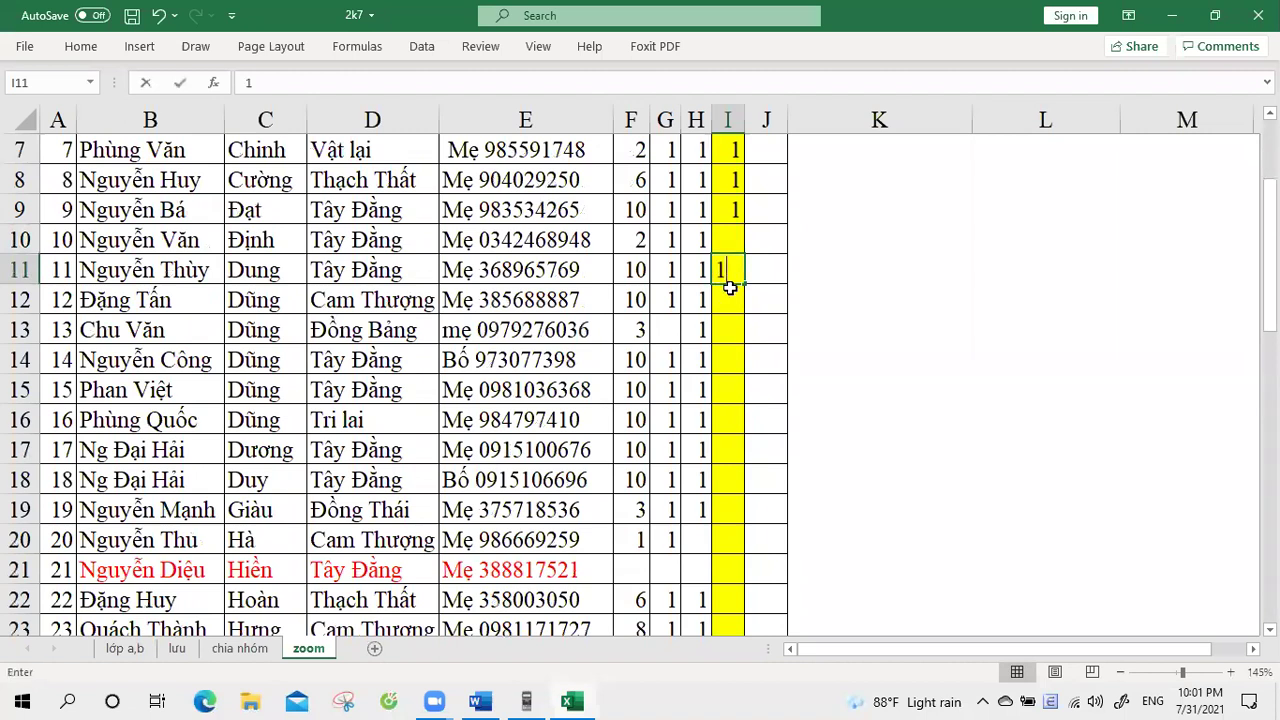
click(729, 300)
text(1)
click(735, 341)
text(1)
click(735, 367)
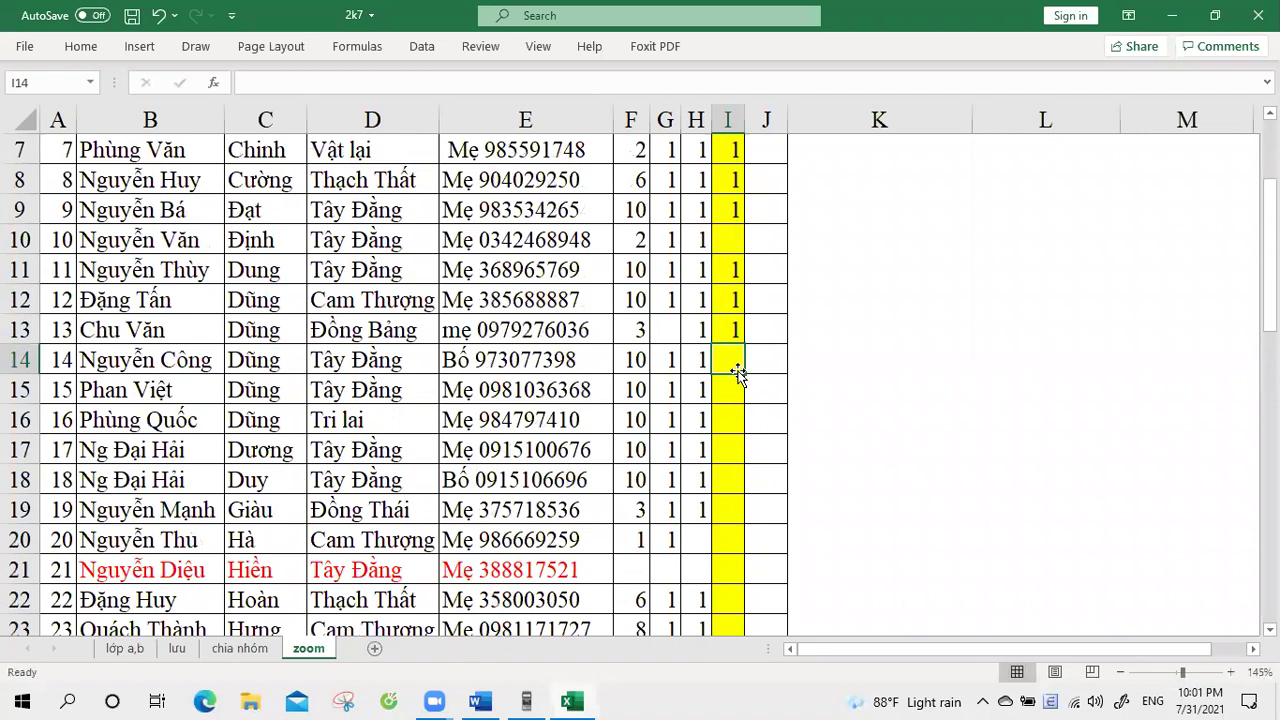
click(735, 382)
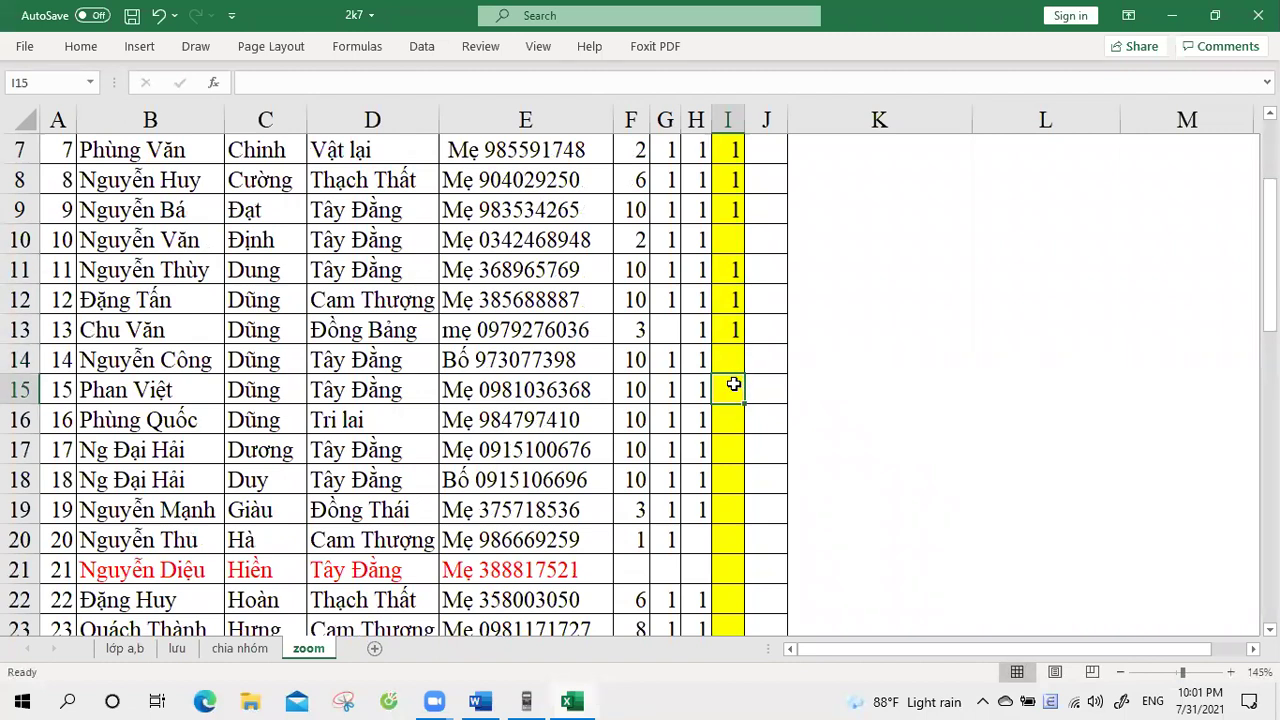
click(730, 358)
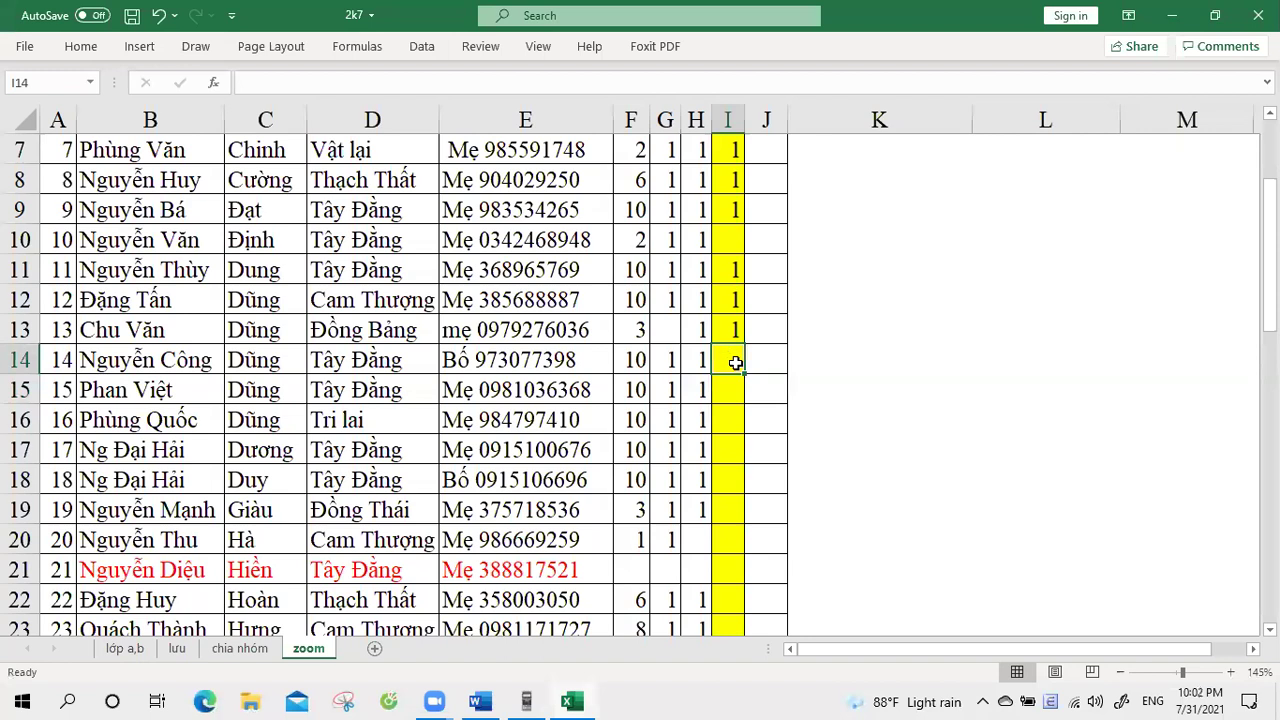
- Enter 1 in each cell from I15 through I20 of the yellow column
scroll(735, 363, down, 1)
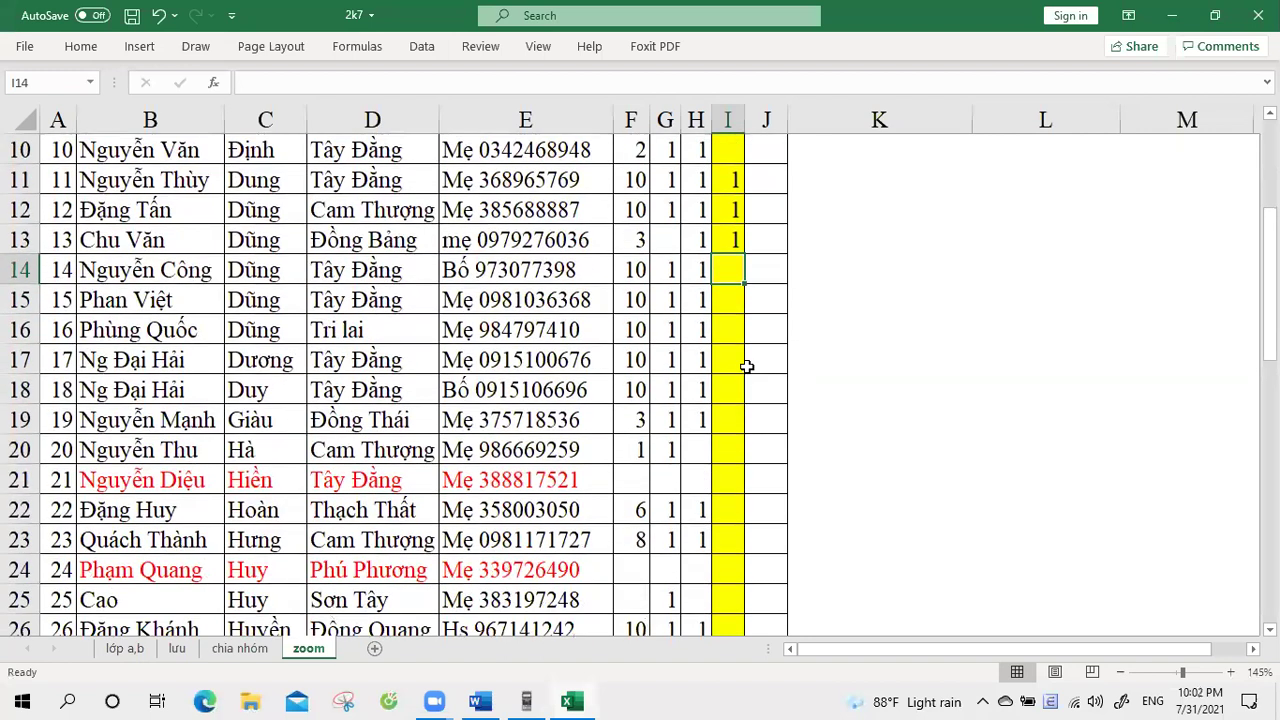
click(735, 305)
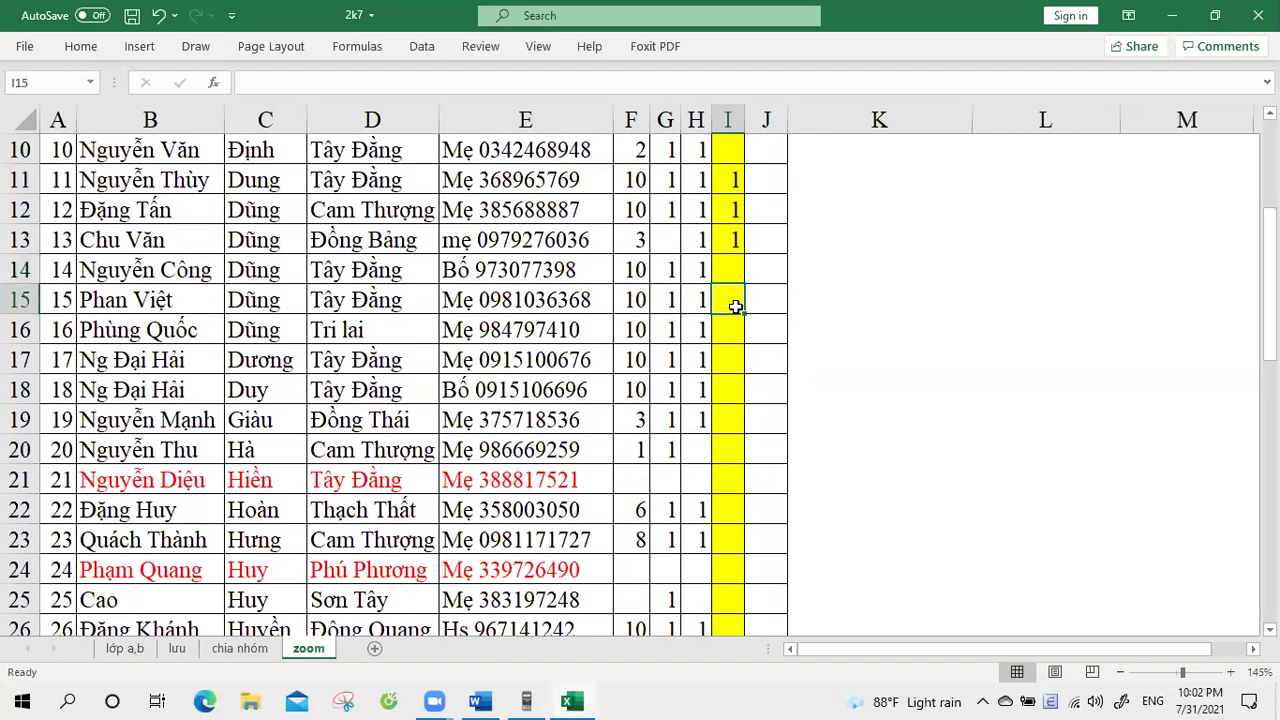
text(1)
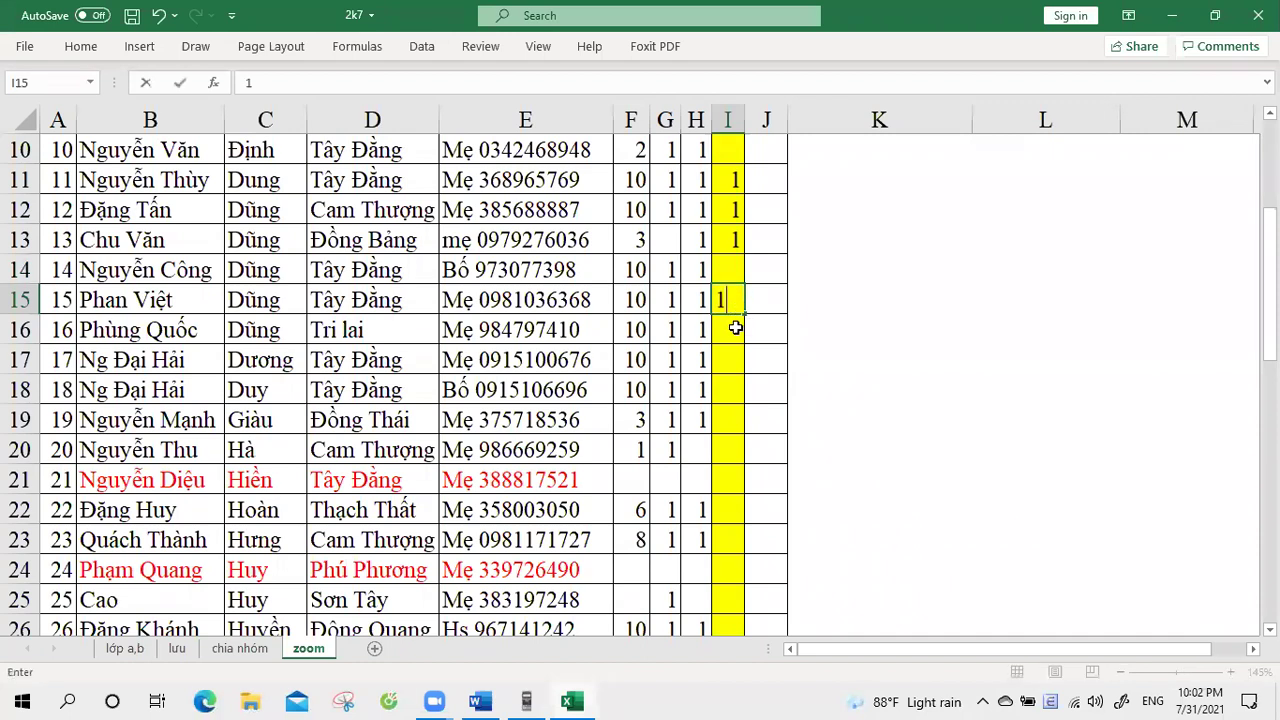
key(Return)
text(1)
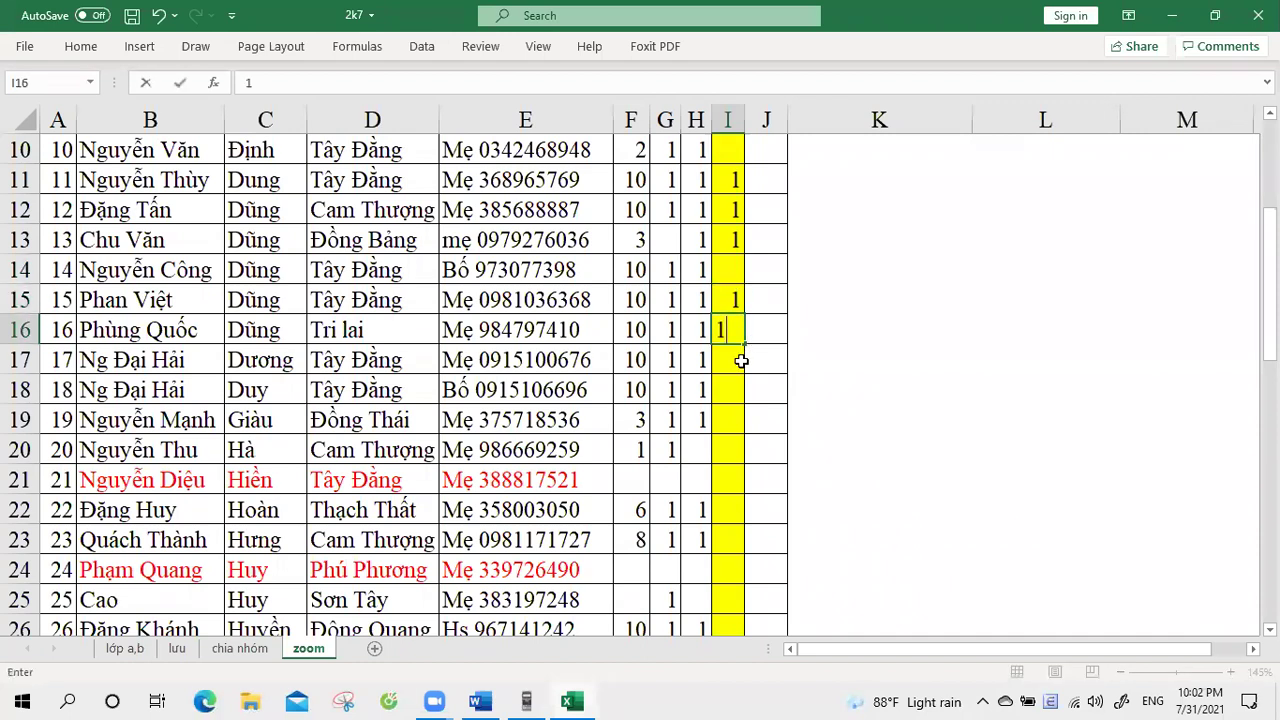
key(Return)
text(1)
key(Return)
text(1)
key(Return)
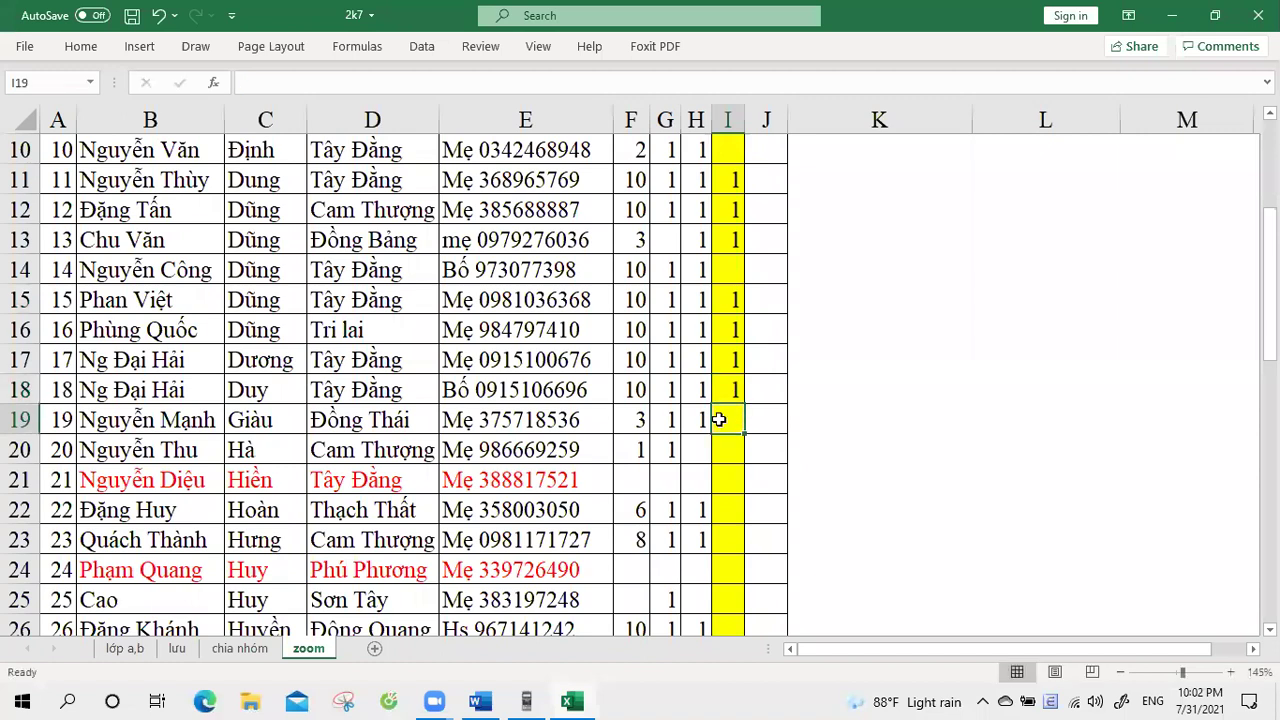
text(1)
key(Return)
text(1)
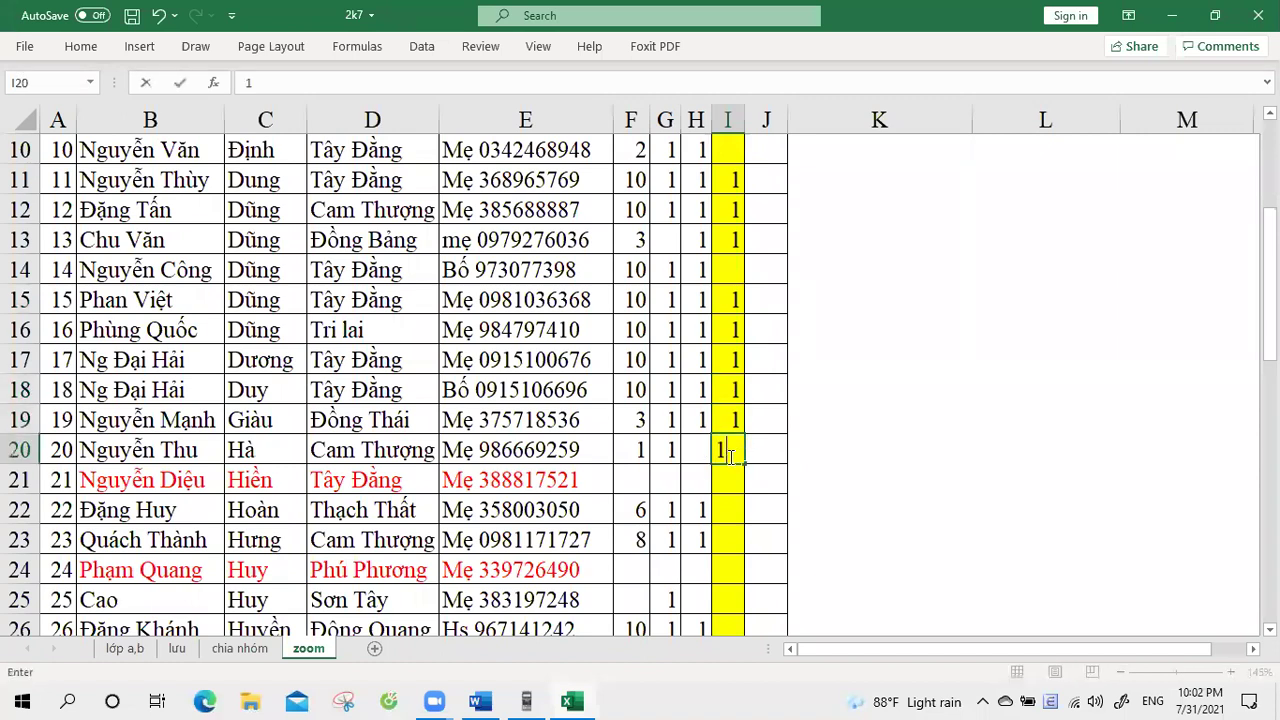
scroll(735, 457, down, 1)
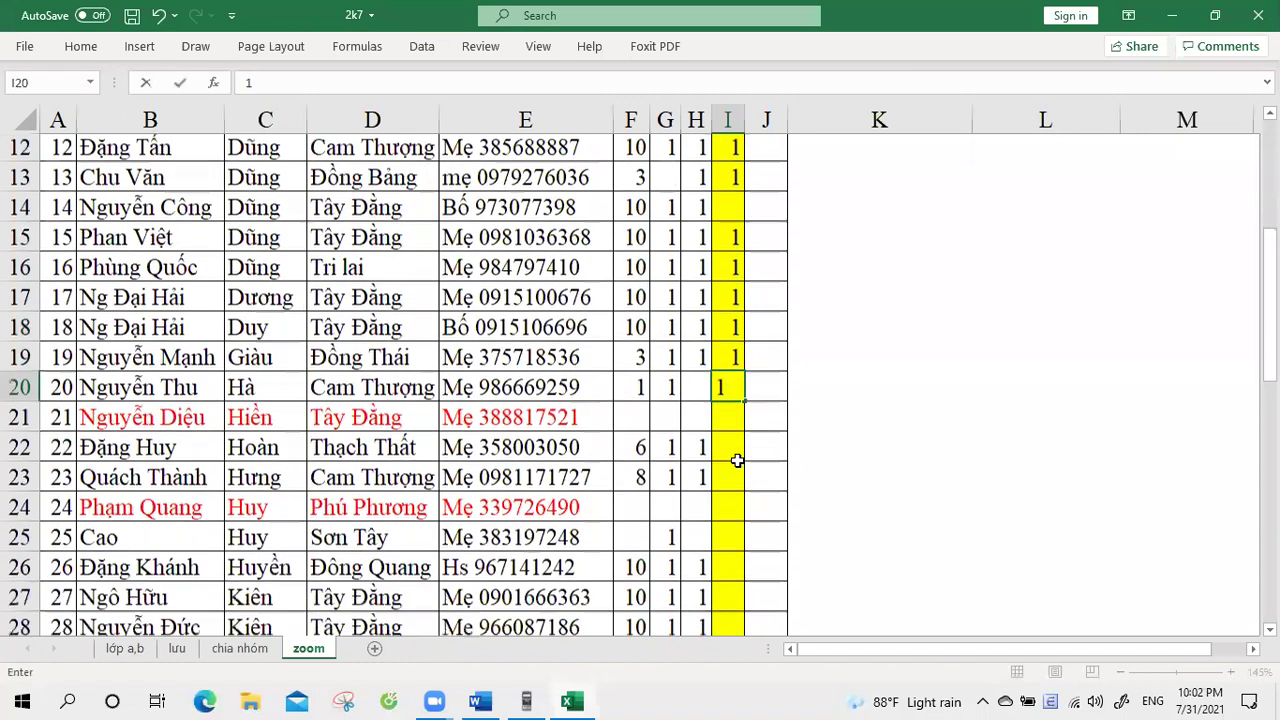
click(700, 360)
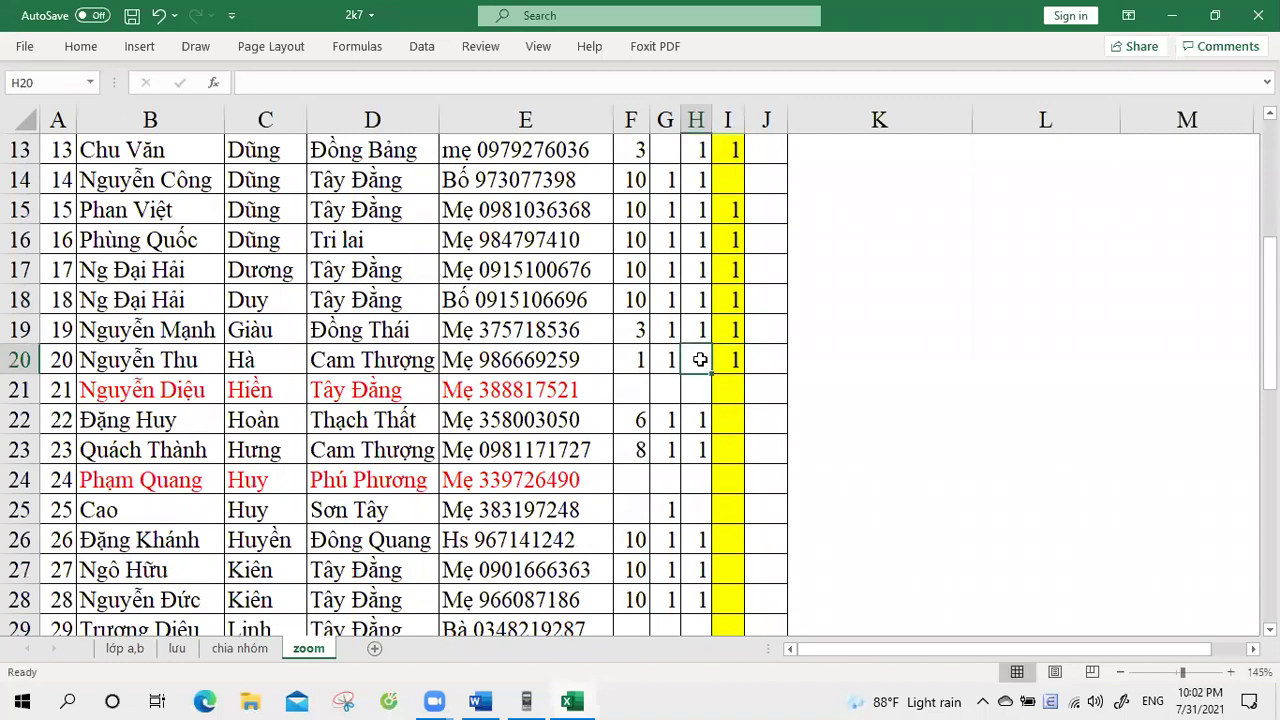
- Enter 1 in cells I22 and I23, skipping the red-text row 21
click(731, 418)
text(1)
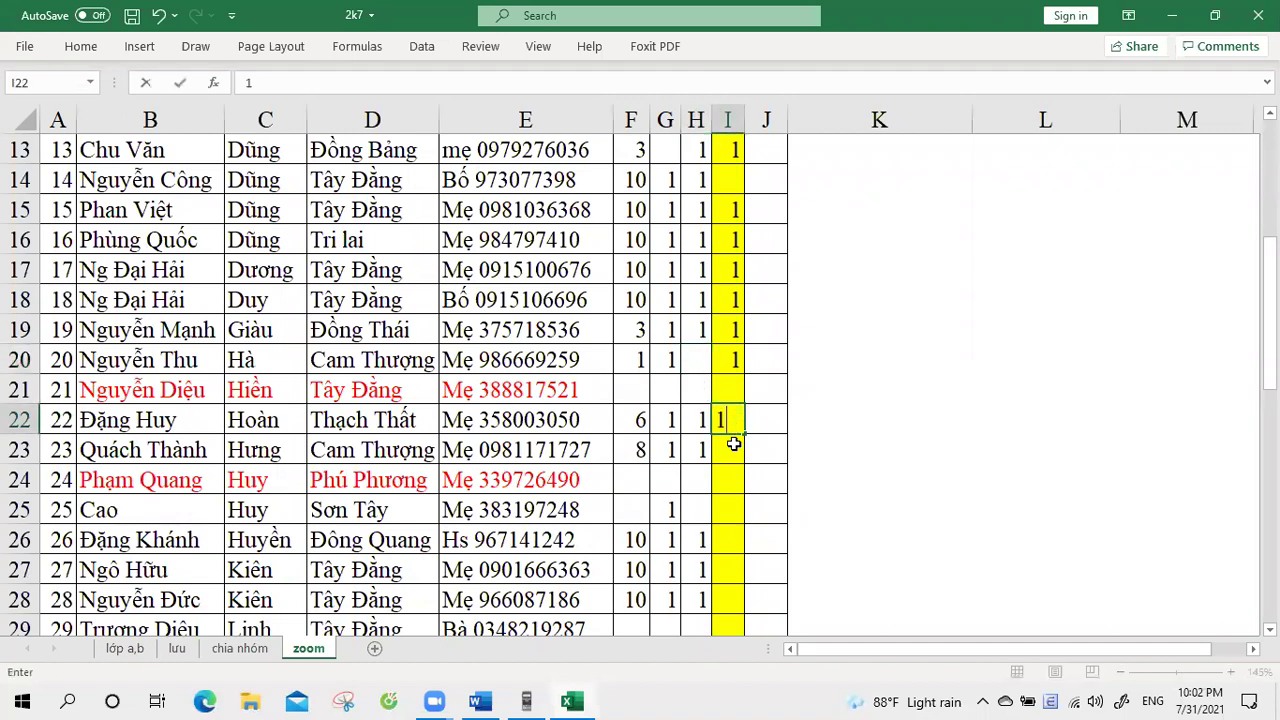
key(Return)
text(1)
scroll(745, 478, down, 1)
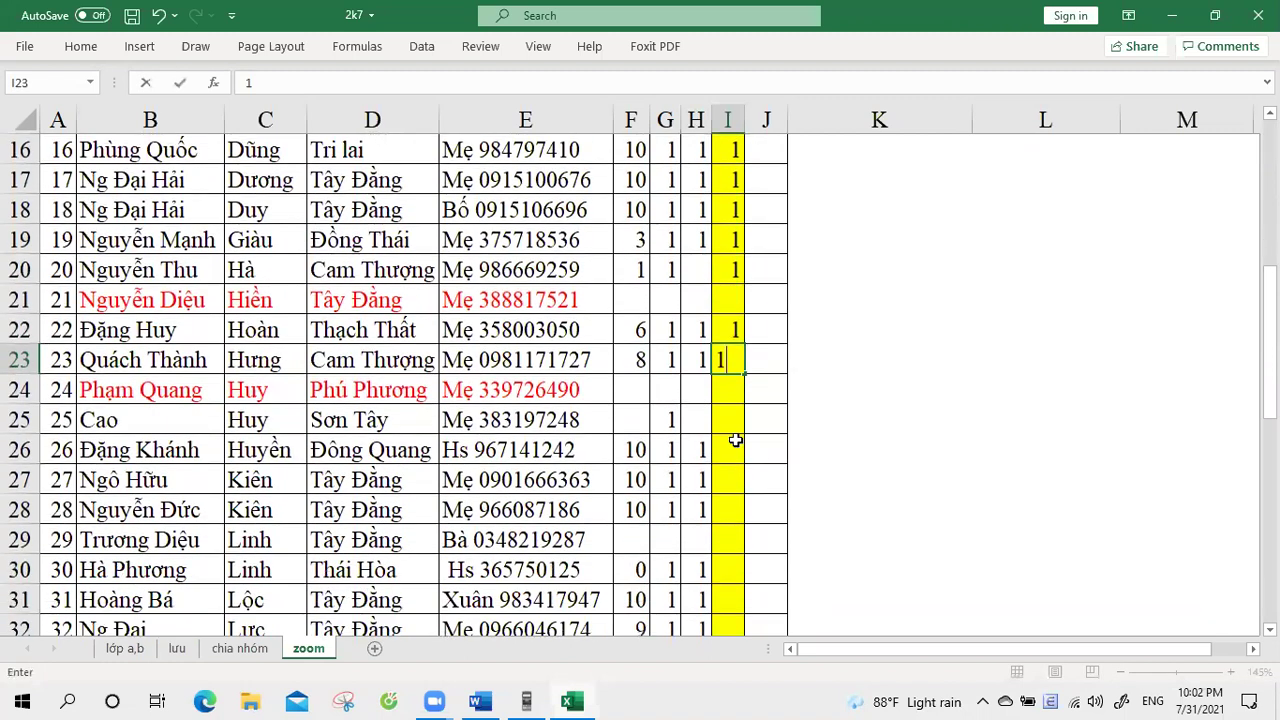
click(730, 427)
- Enter 1 in cells I26, I27 and I28, and select cell I30
scroll(730, 424, down, 1)
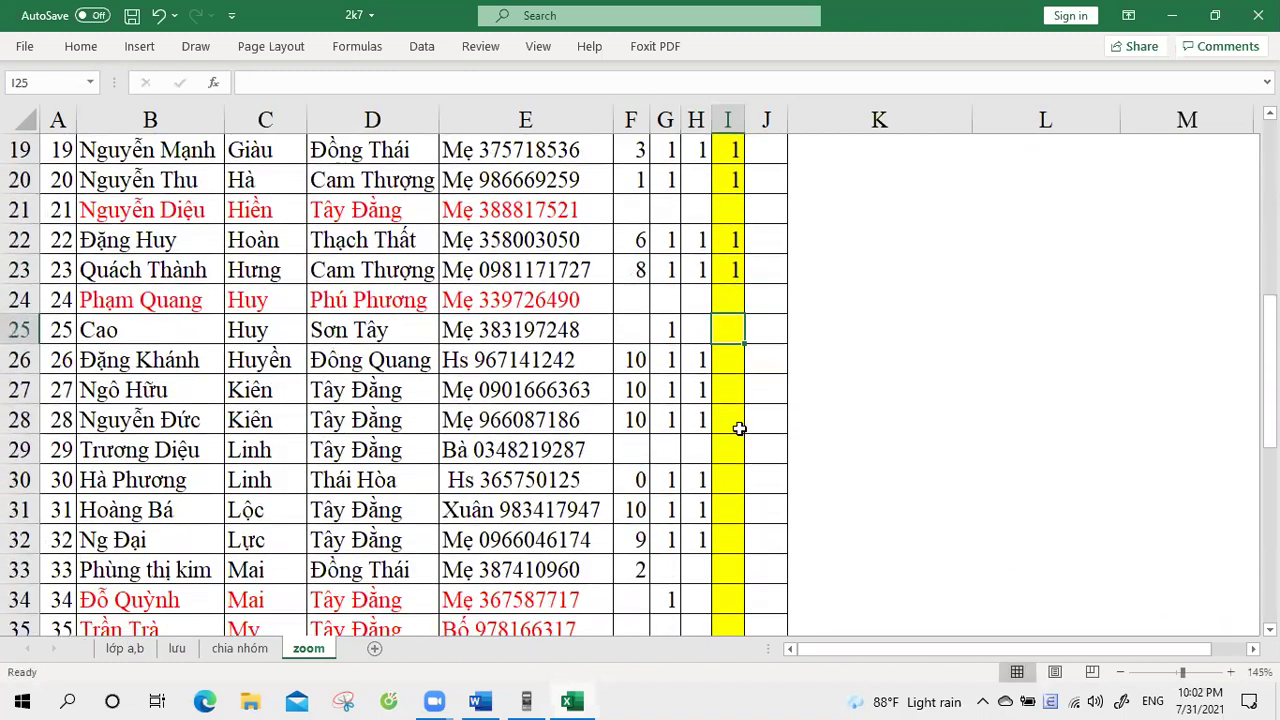
click(728, 366)
text(1)
click(732, 388)
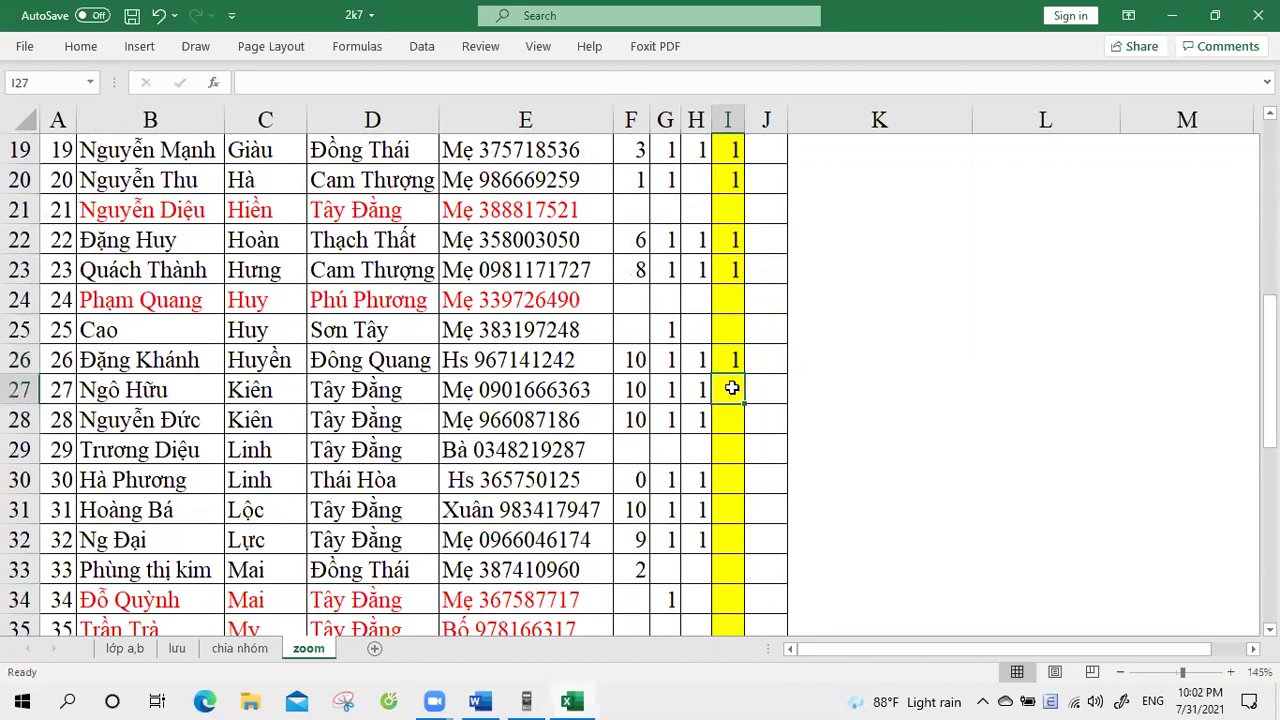
text(1)
click(737, 420)
text(1)
click(740, 450)
scroll(765, 432, down, 2)
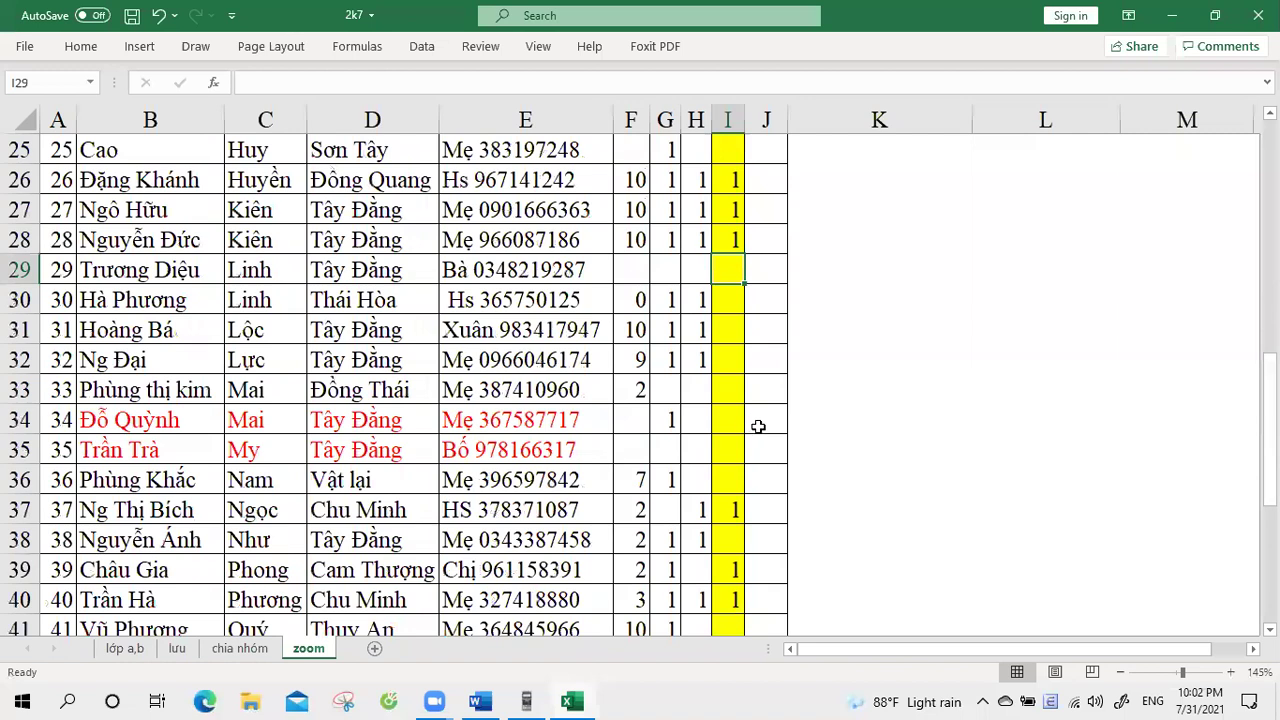
click(741, 308)
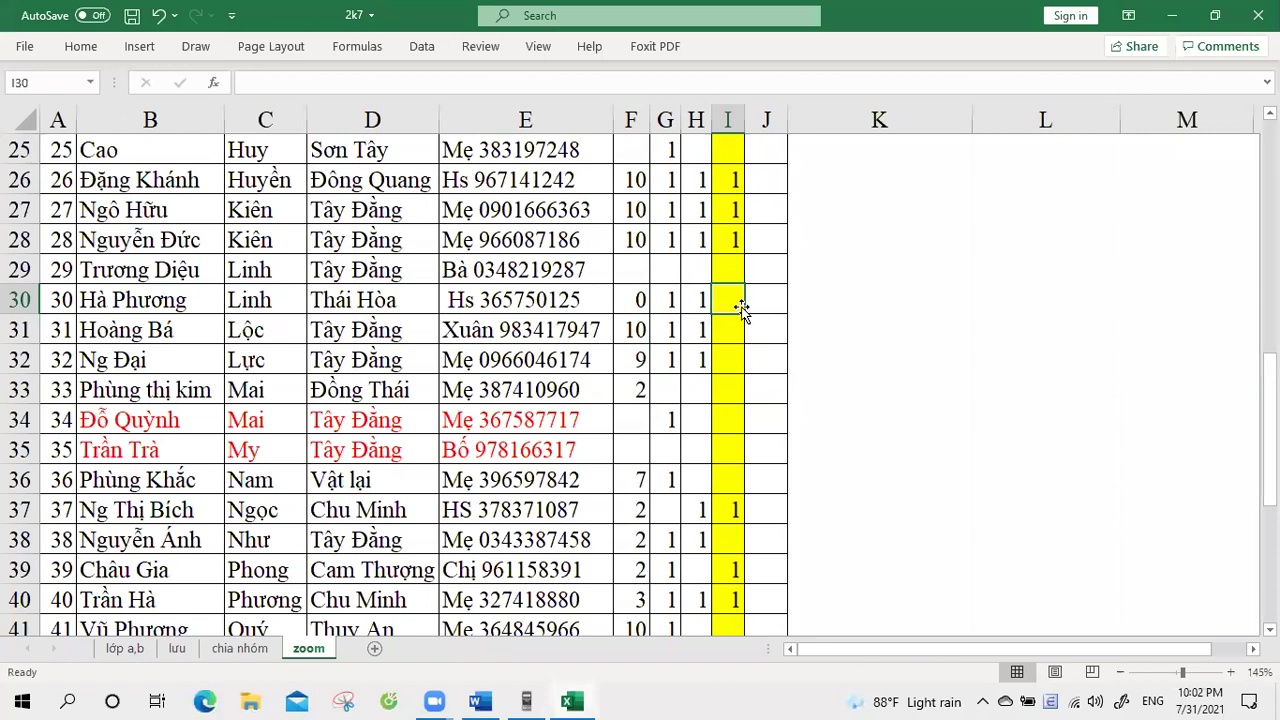
- Enter 1 in cells I31 and I32 of the yellow column, skipping I30, and leave I33 and I34 blank
click(734, 330)
text(1)
click(732, 365)
text(1)
click(738, 412)
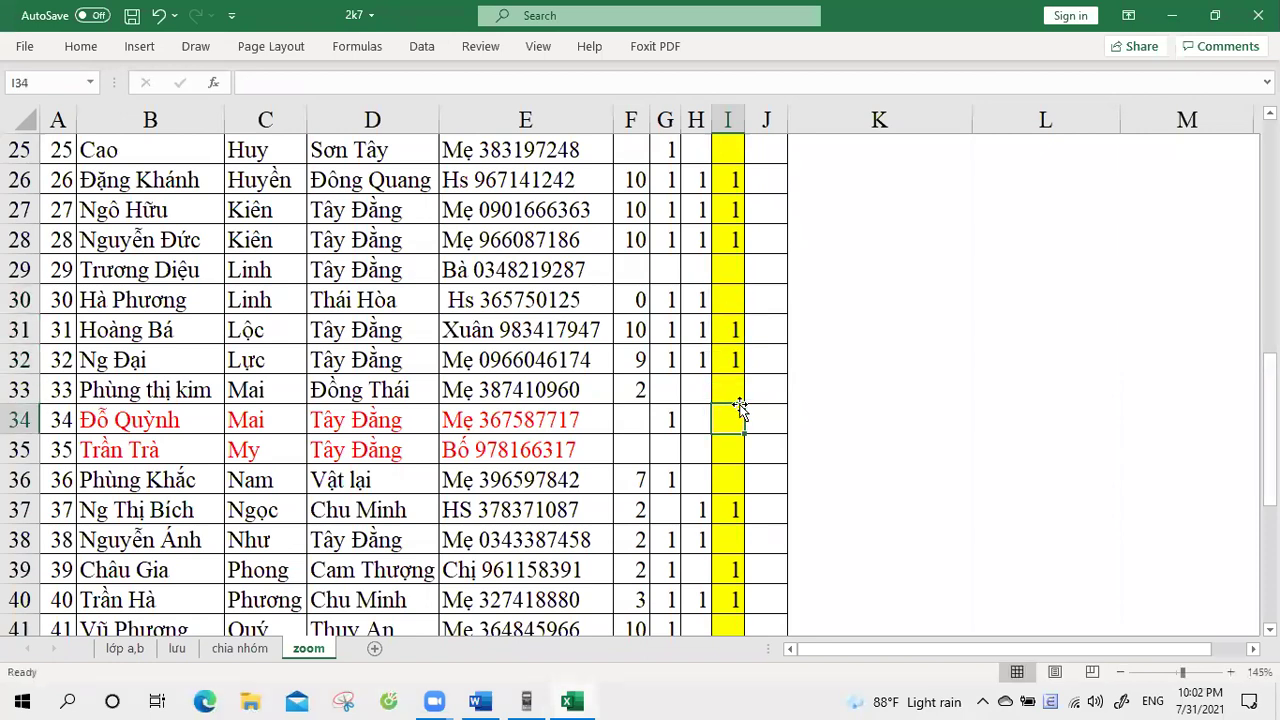
click(739, 392)
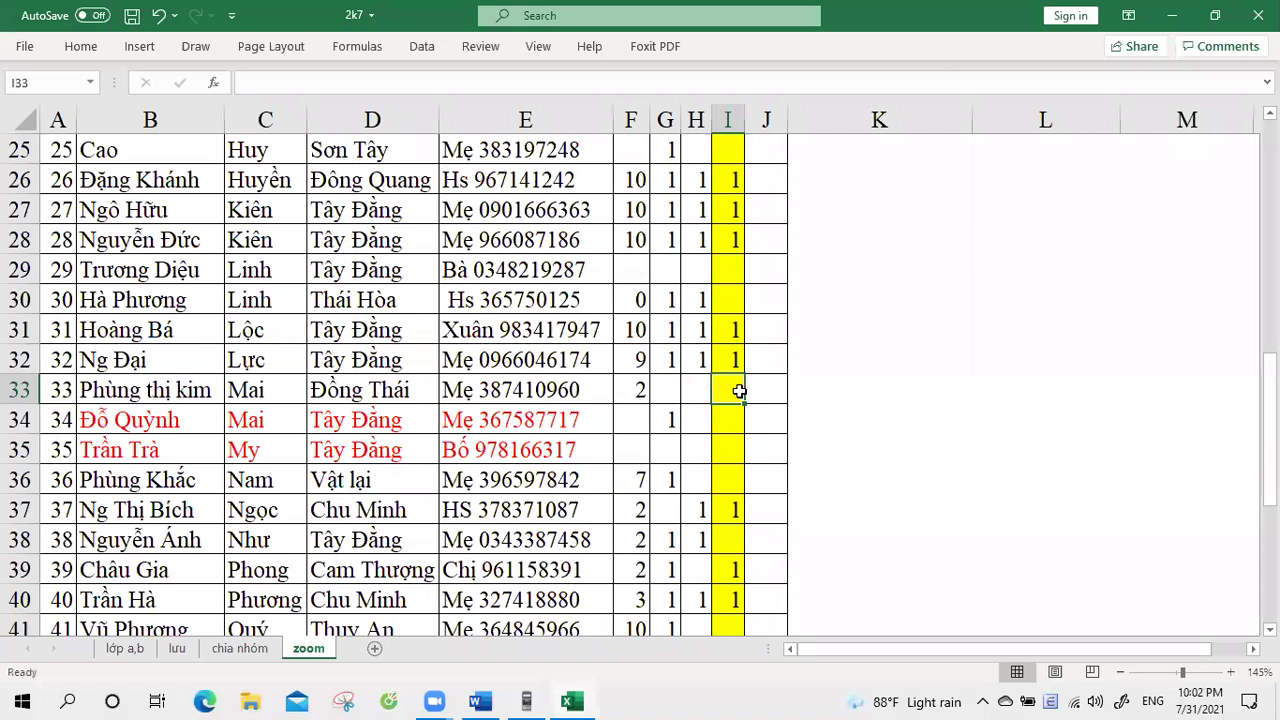
- Check the attendance marks in the yellow column row by row from I36 to I40
scroll(740, 392, down, 1)
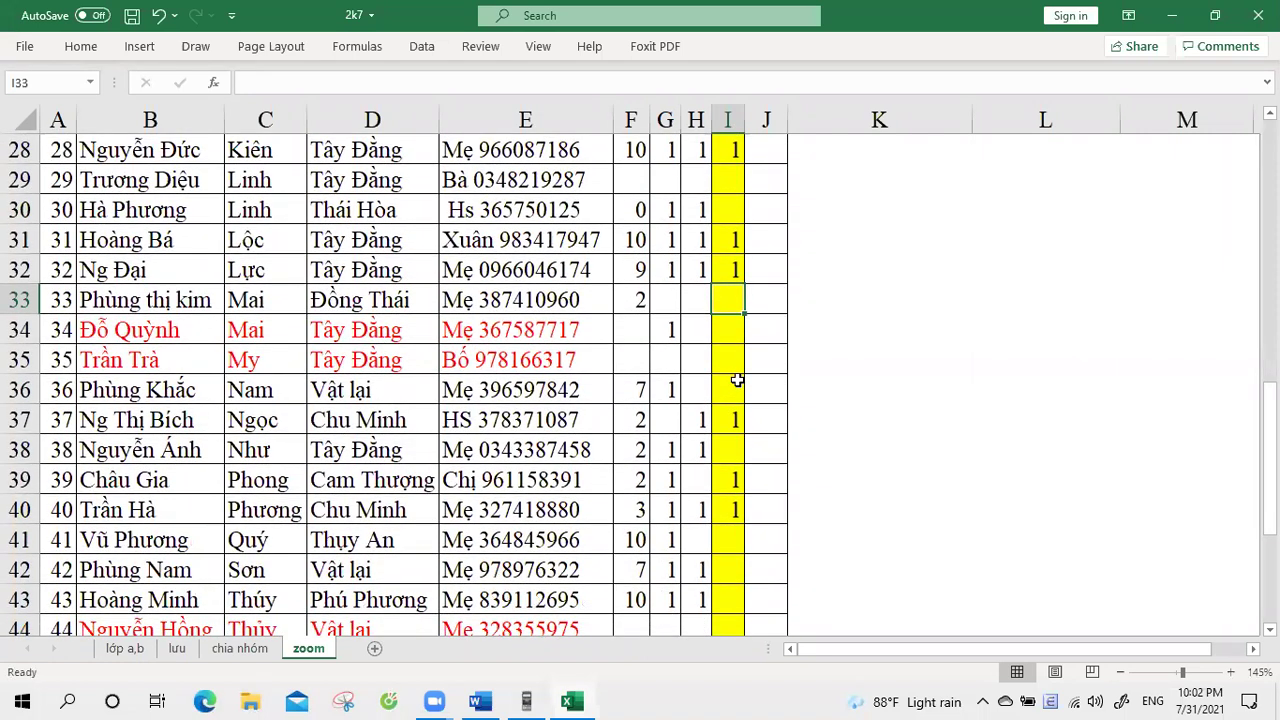
click(737, 383)
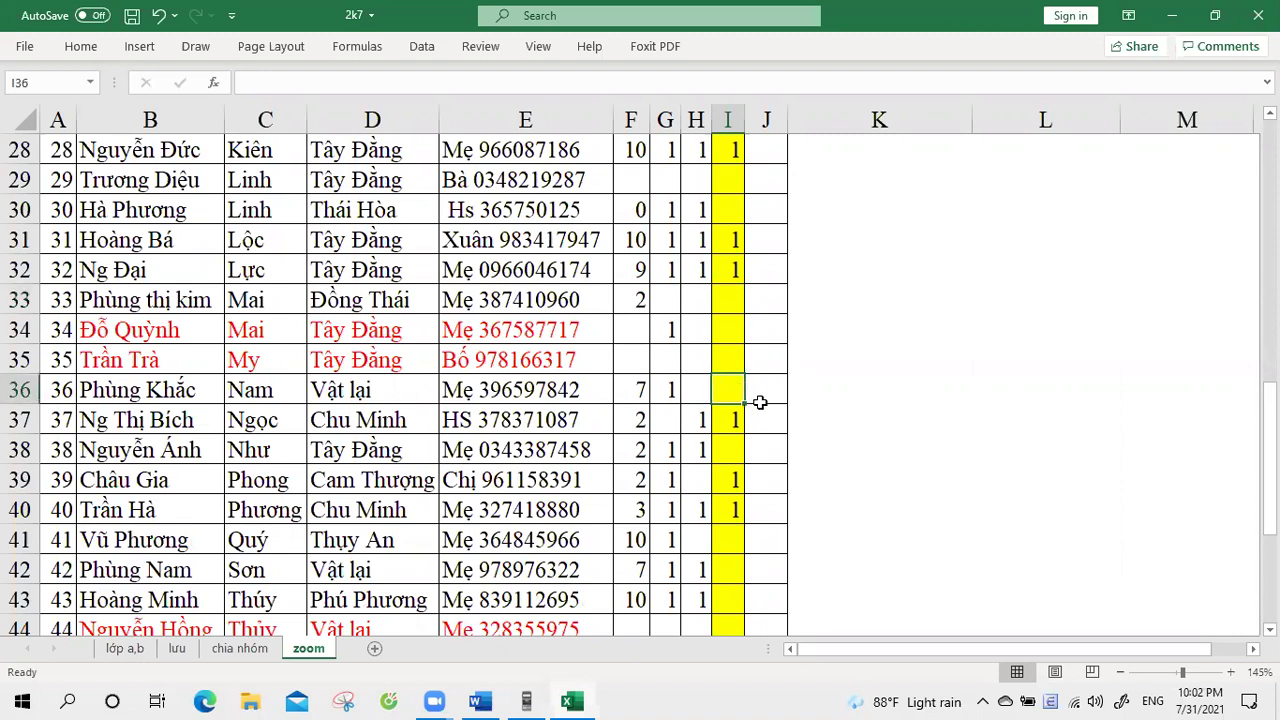
scroll(762, 404, down, 1)
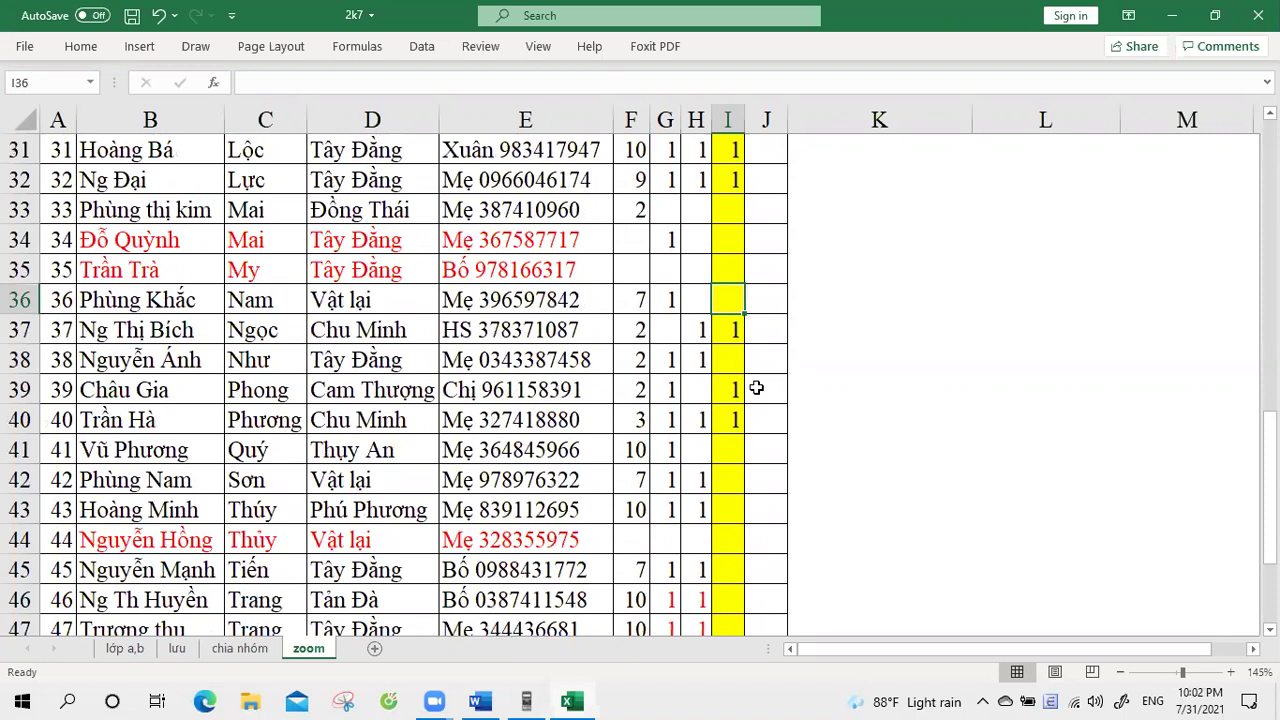
click(728, 334)
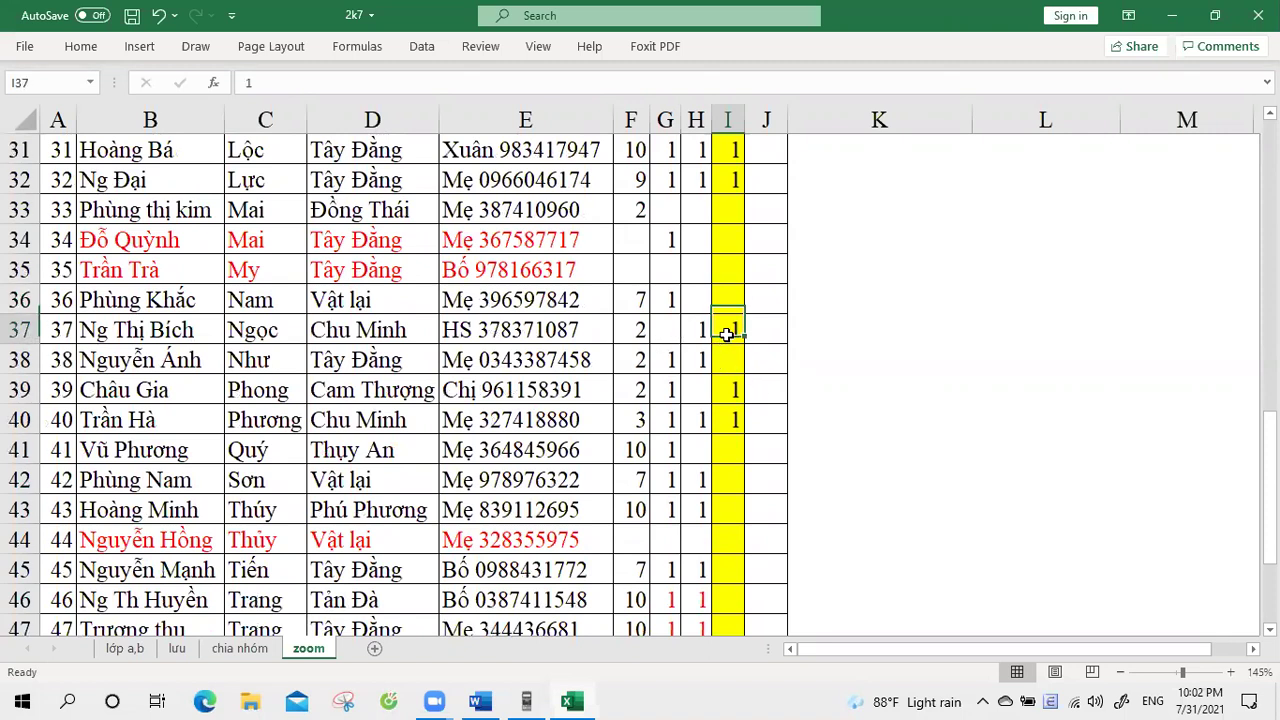
click(734, 362)
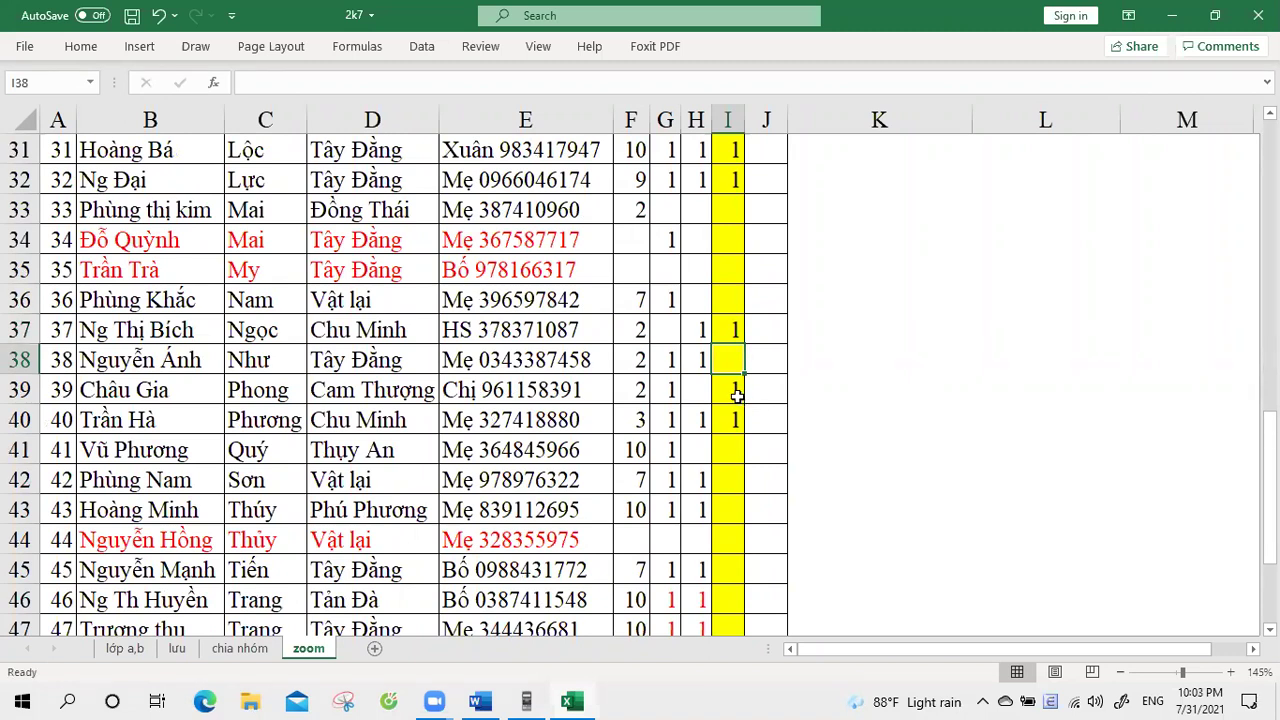
click(736, 391)
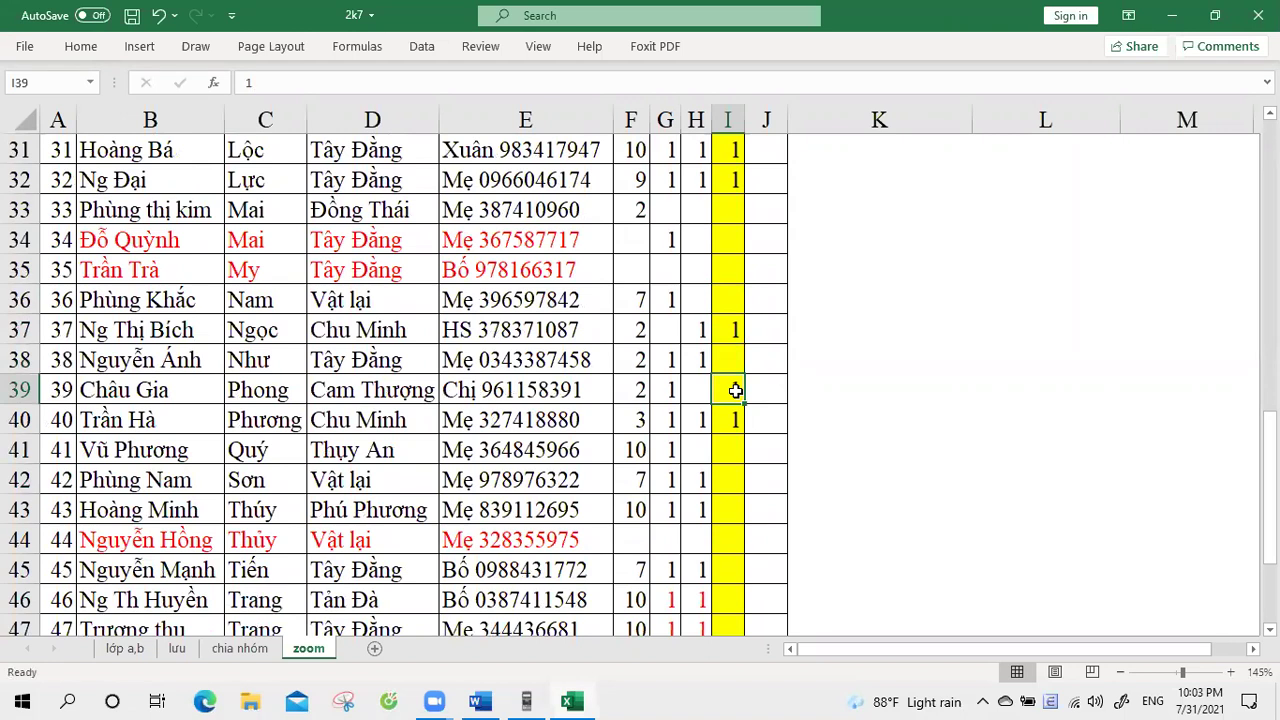
scroll(736, 391, down, 1)
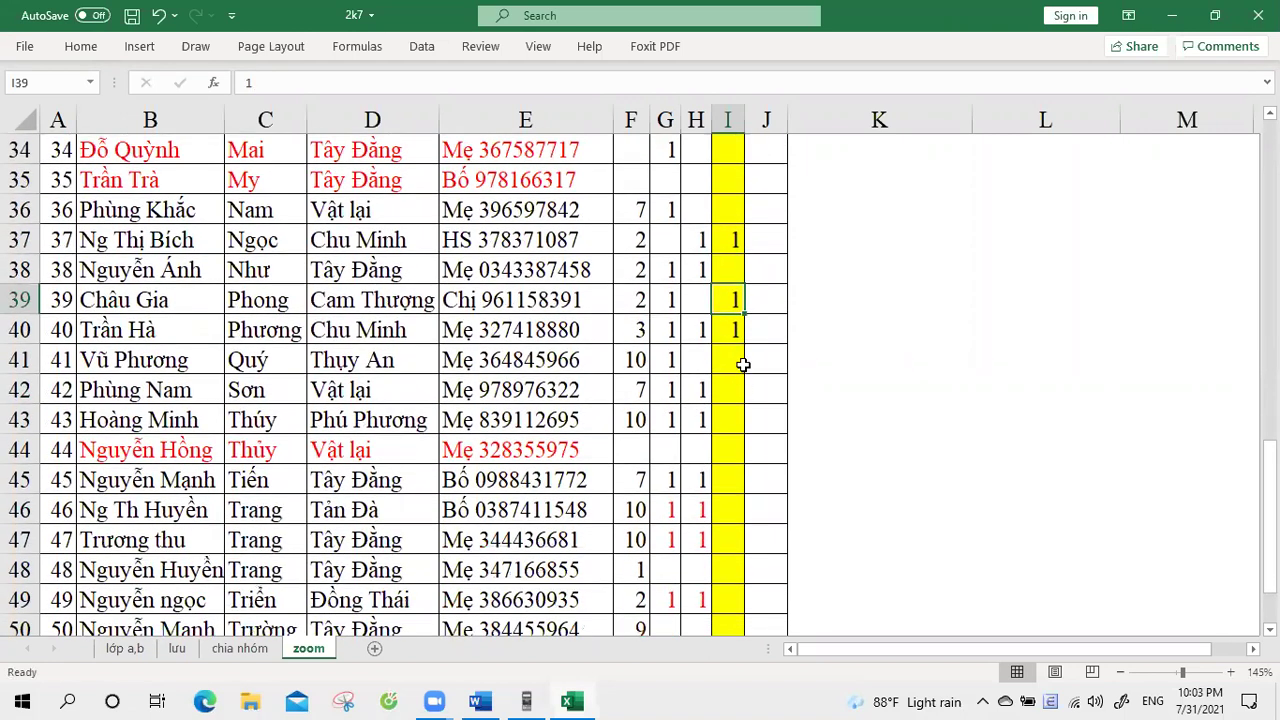
click(725, 335)
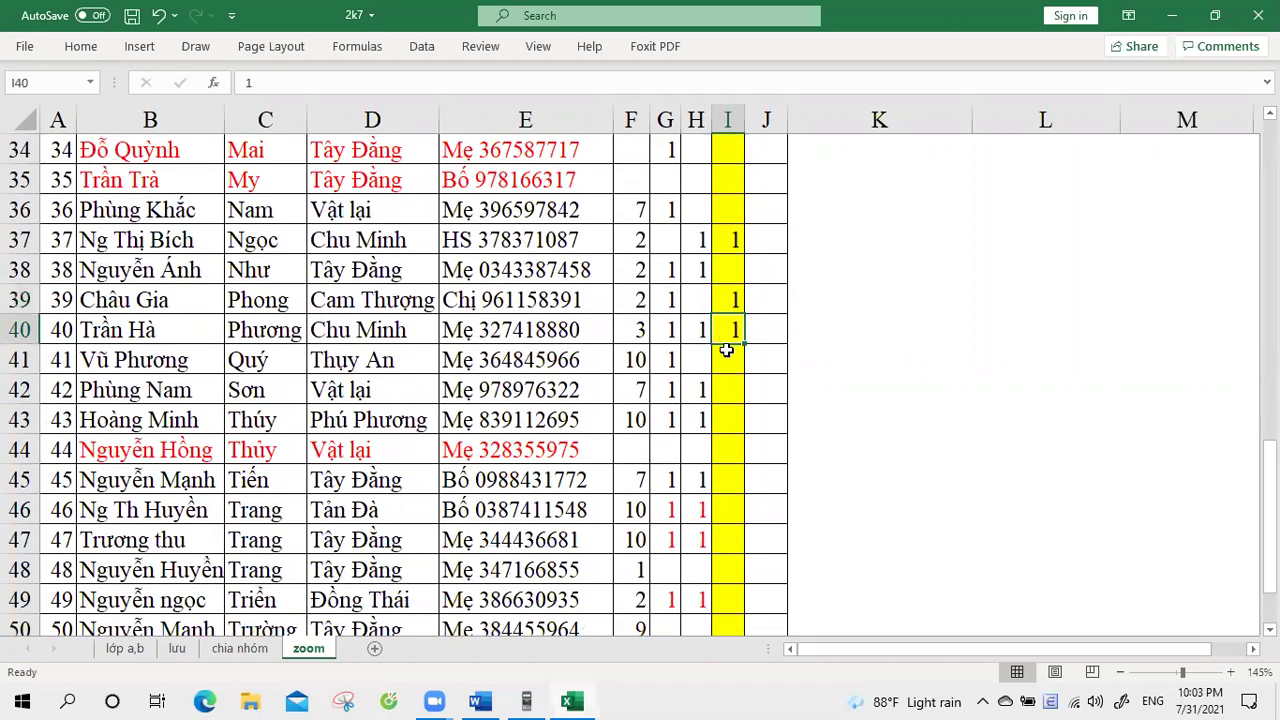
- Enter 1 in cell I41 and leave H41 blank
click(726, 358)
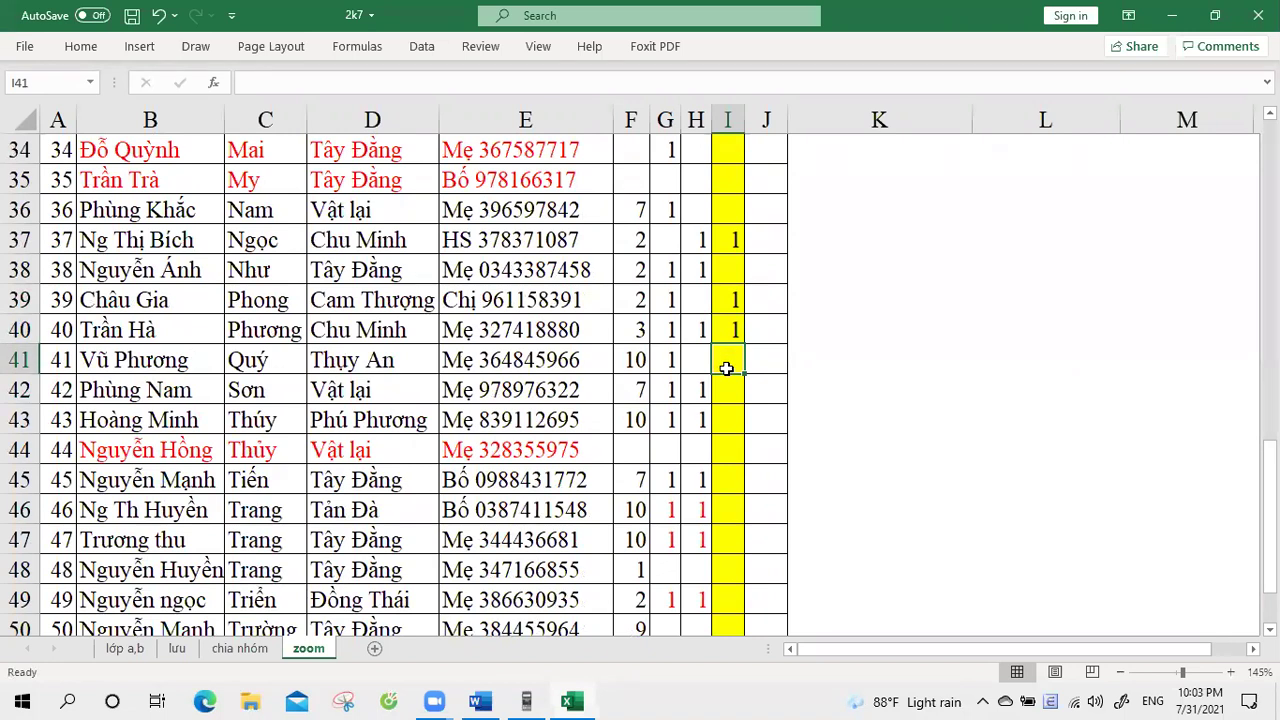
click(703, 363)
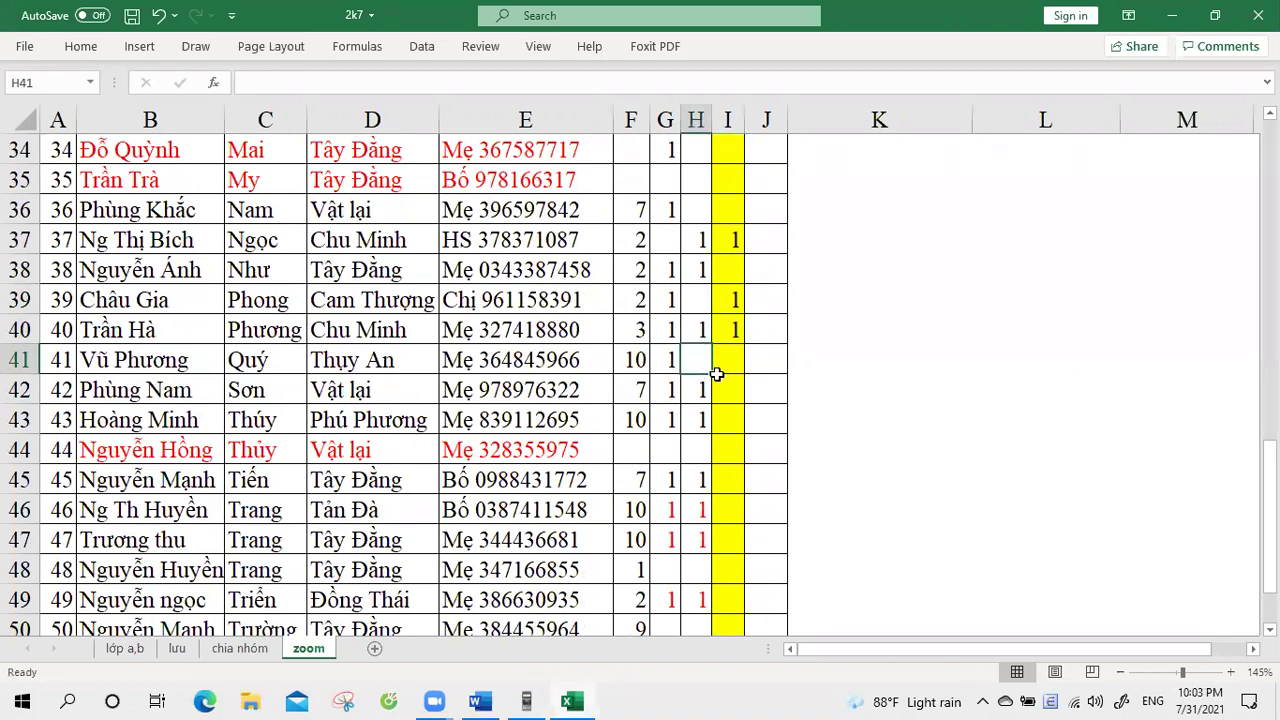
click(730, 363)
text(1)
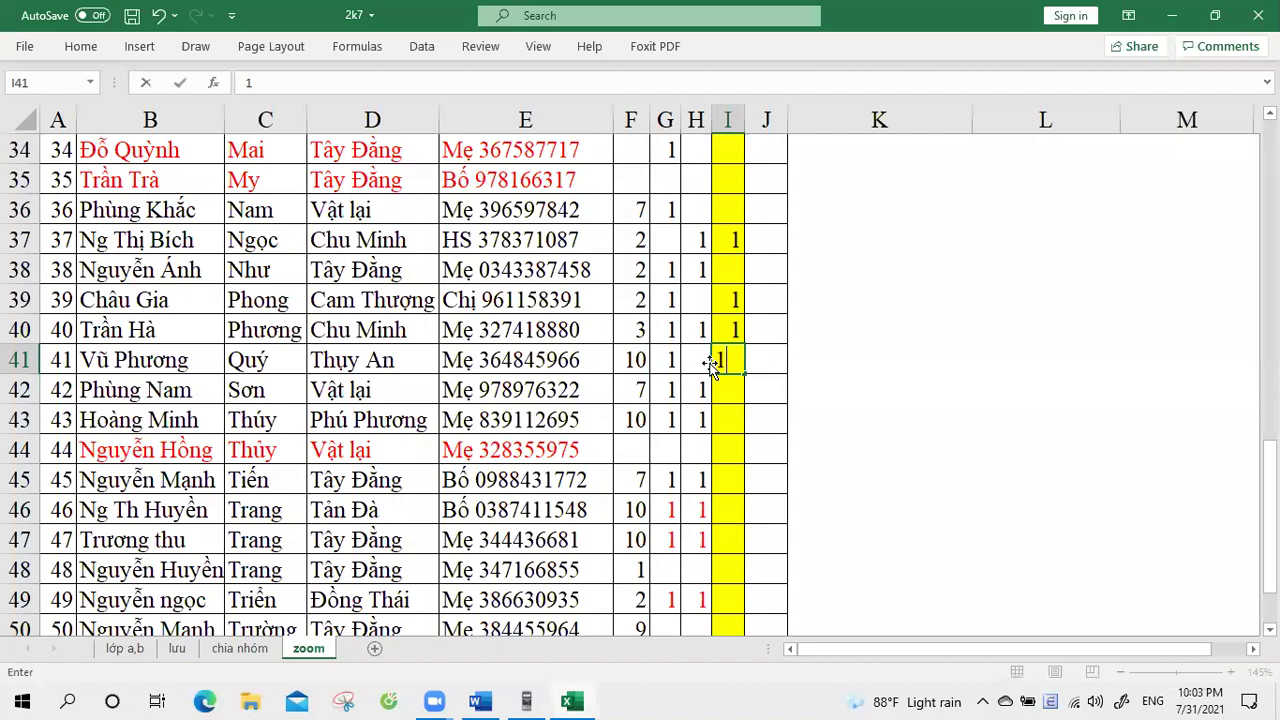
click(704, 361)
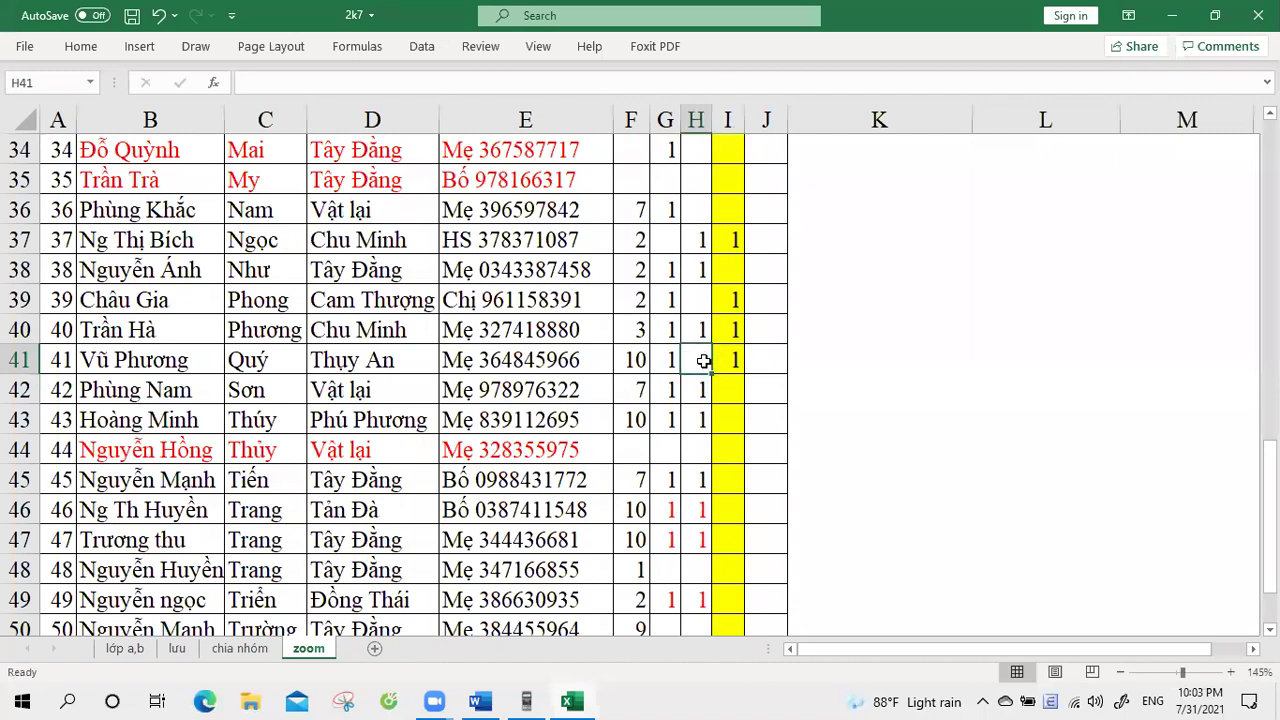
click(739, 391)
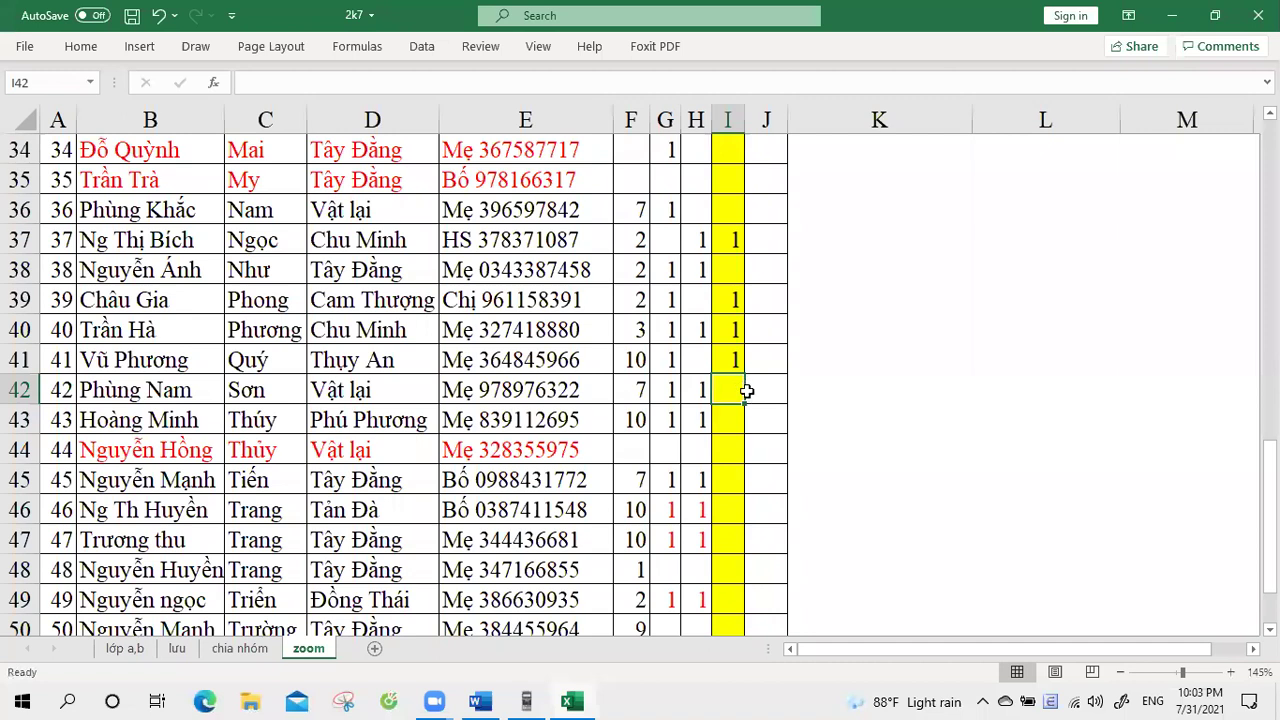
- Enter 1 in cells I42 and I43 of the yellow column
scroll(743, 391, down, 1)
click(737, 340)
click(730, 302)
text(1)
click(730, 335)
text(1)
- Enter 1 in each cell from I44 through I47, leaving I48 blank
click(734, 355)
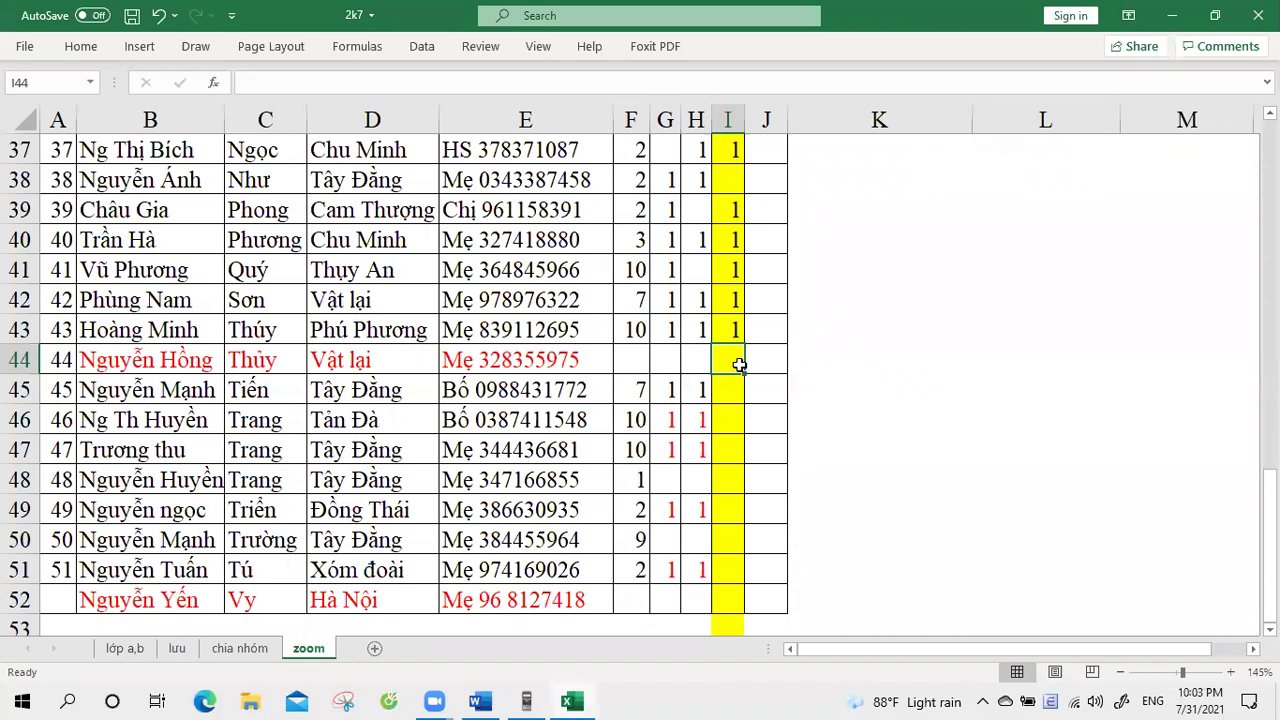
text(1)
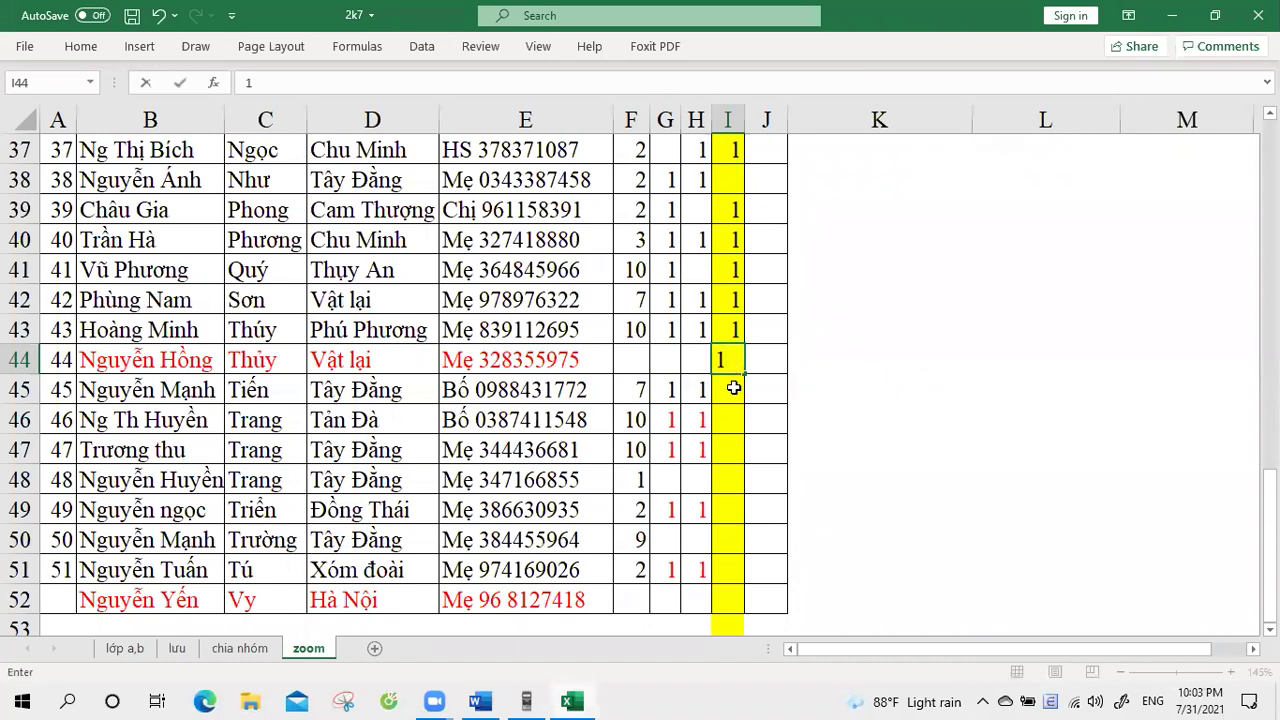
click(737, 390)
text(1)
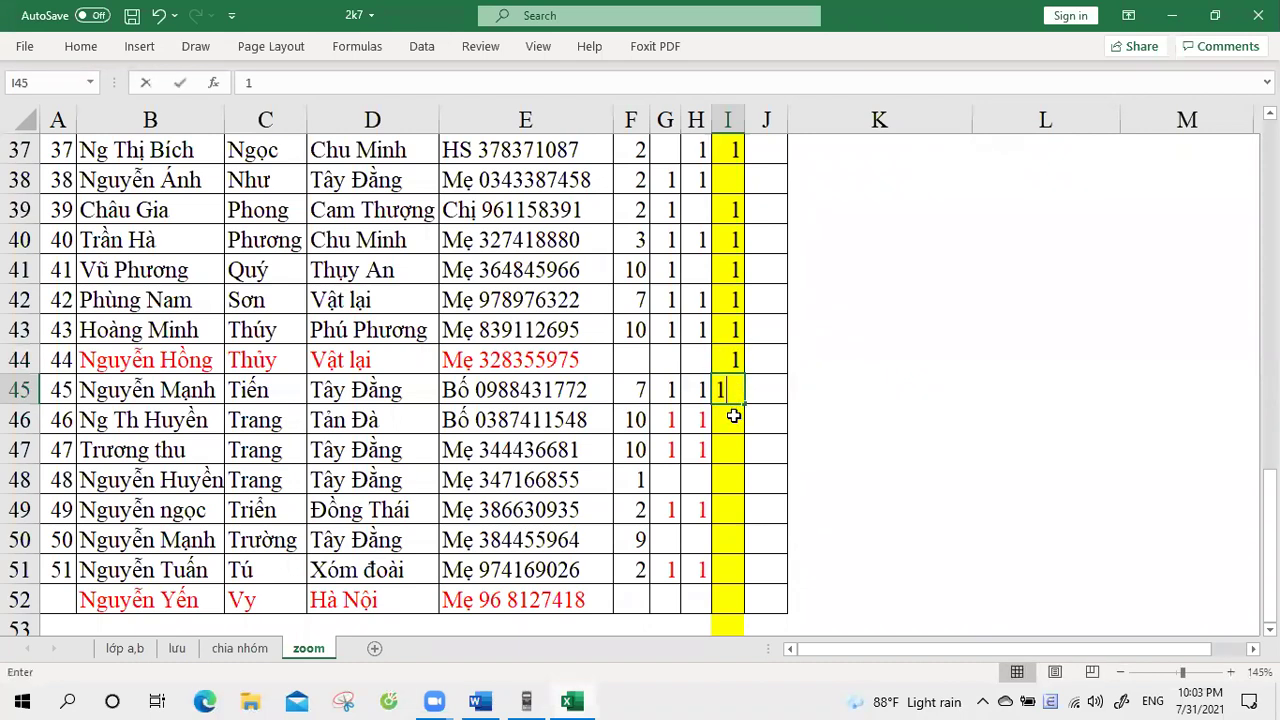
click(739, 423)
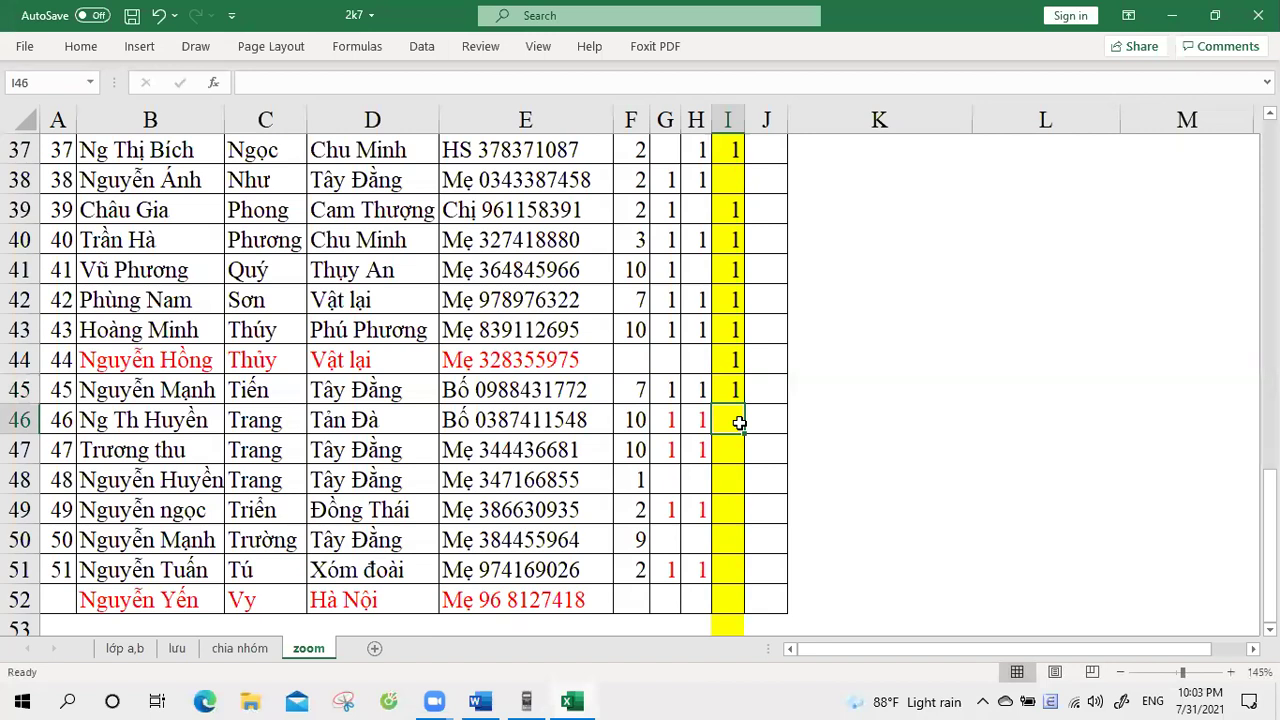
text(1)
click(733, 451)
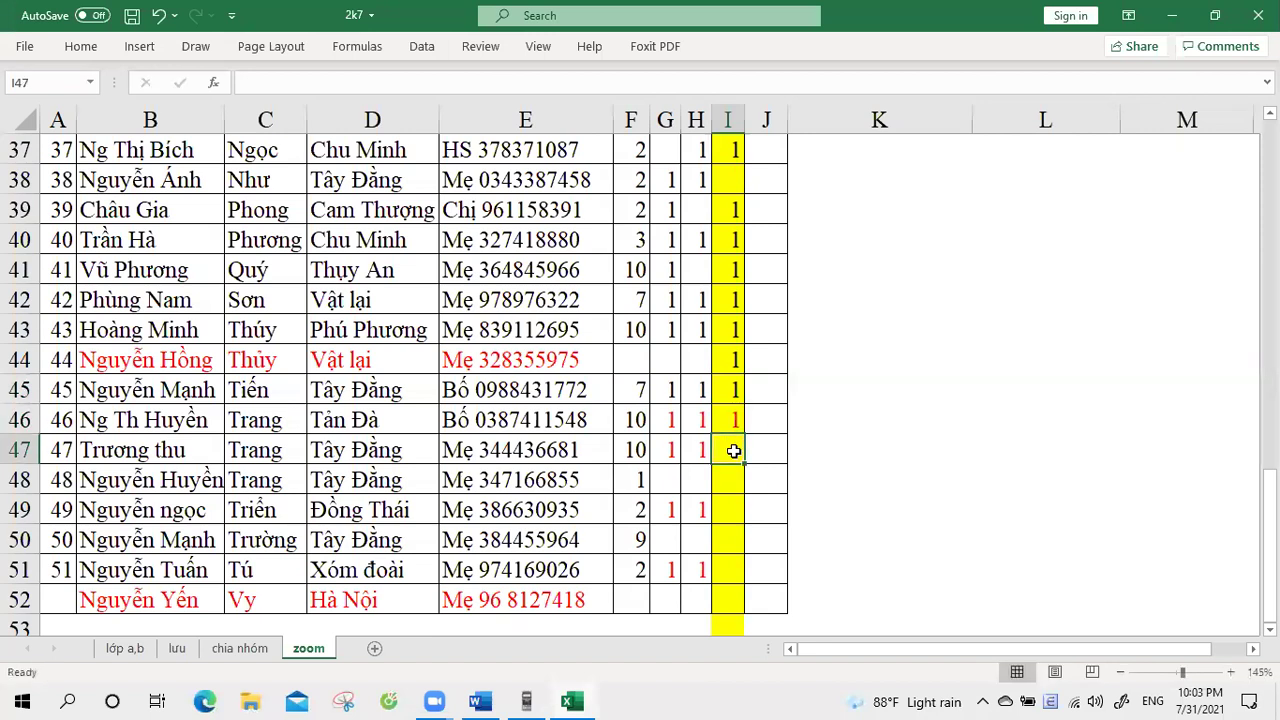
text(1)
click(731, 477)
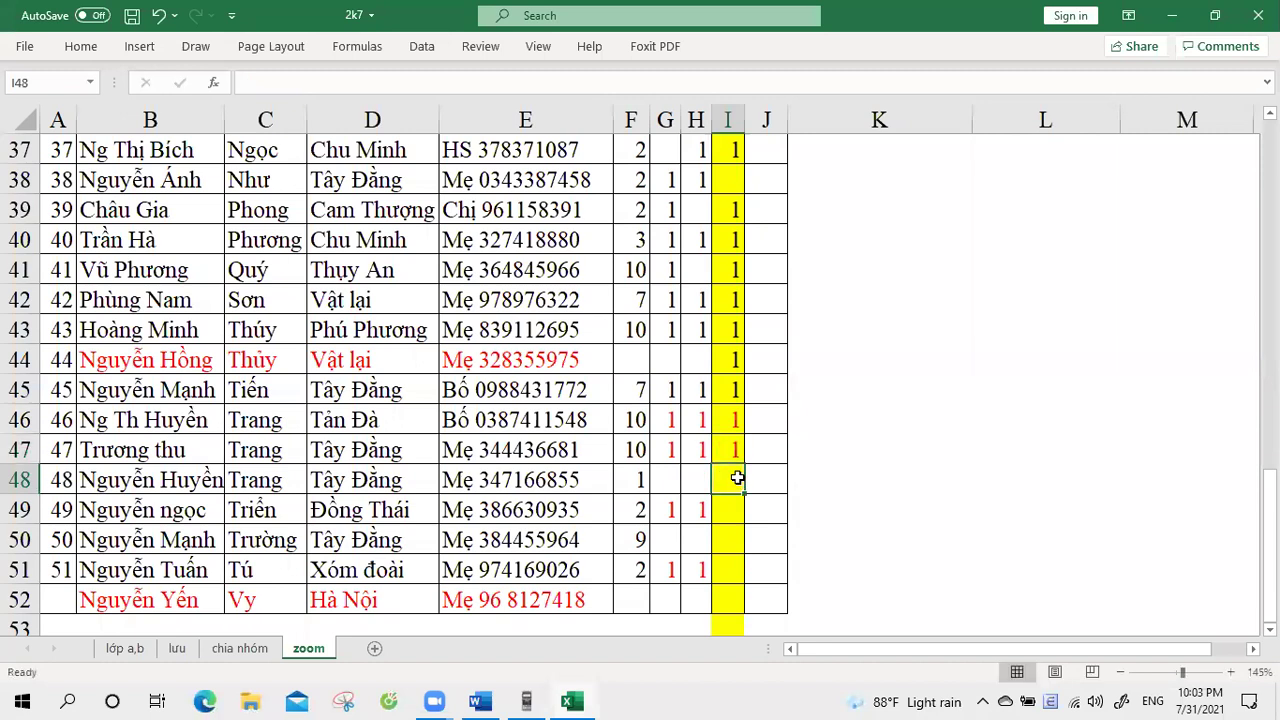
scroll(739, 476, down, 1)
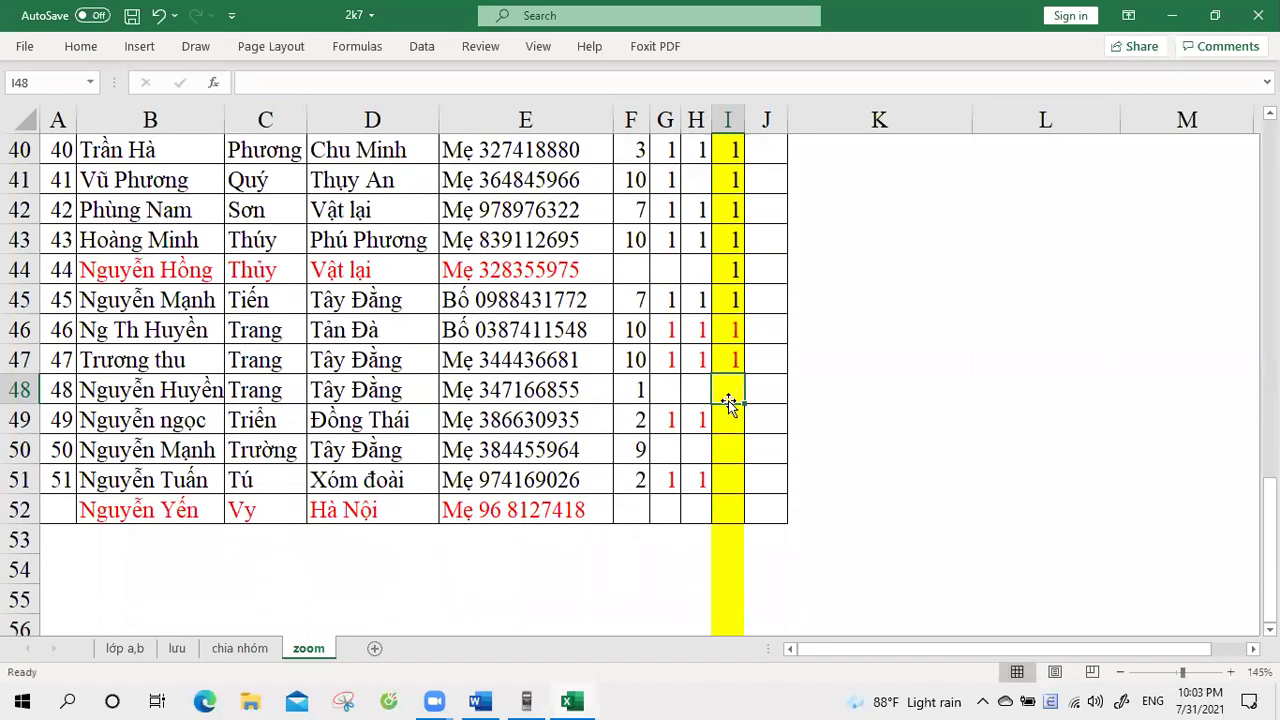
- Enter 1 in cells I49, I50 and I51 of the yellow column
click(726, 422)
text(1)
click(726, 448)
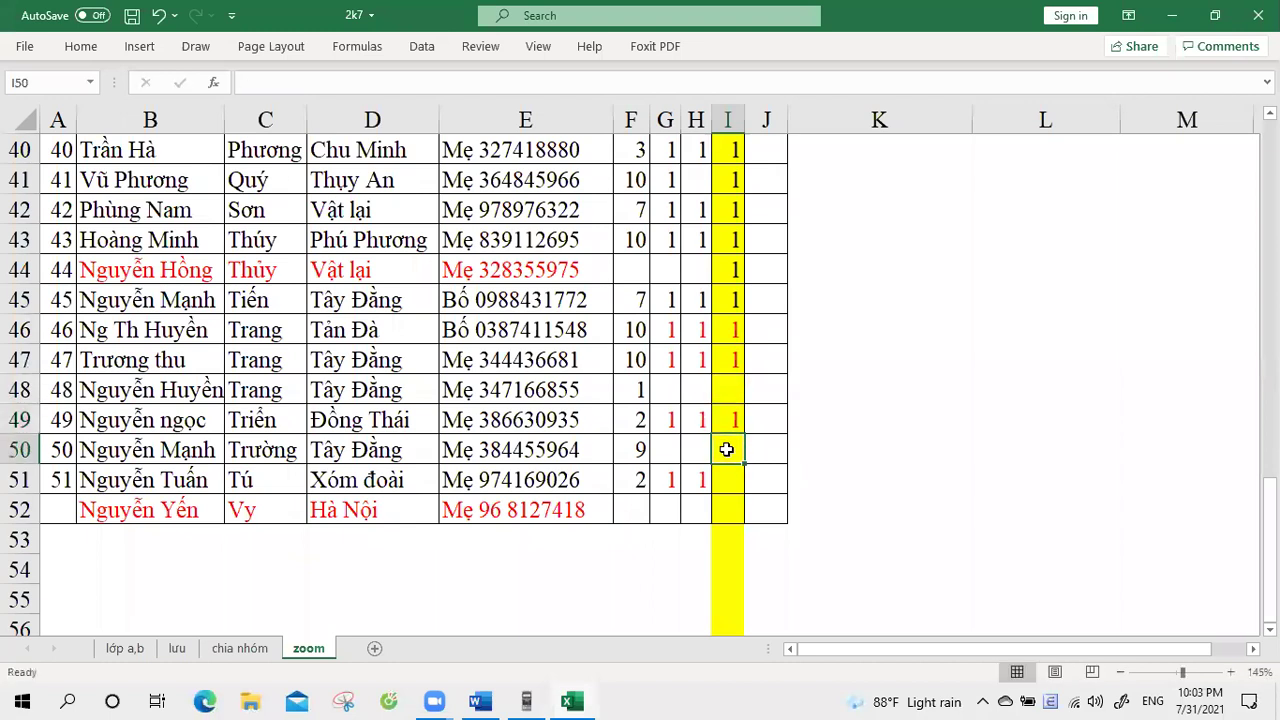
text(1)
click(728, 477)
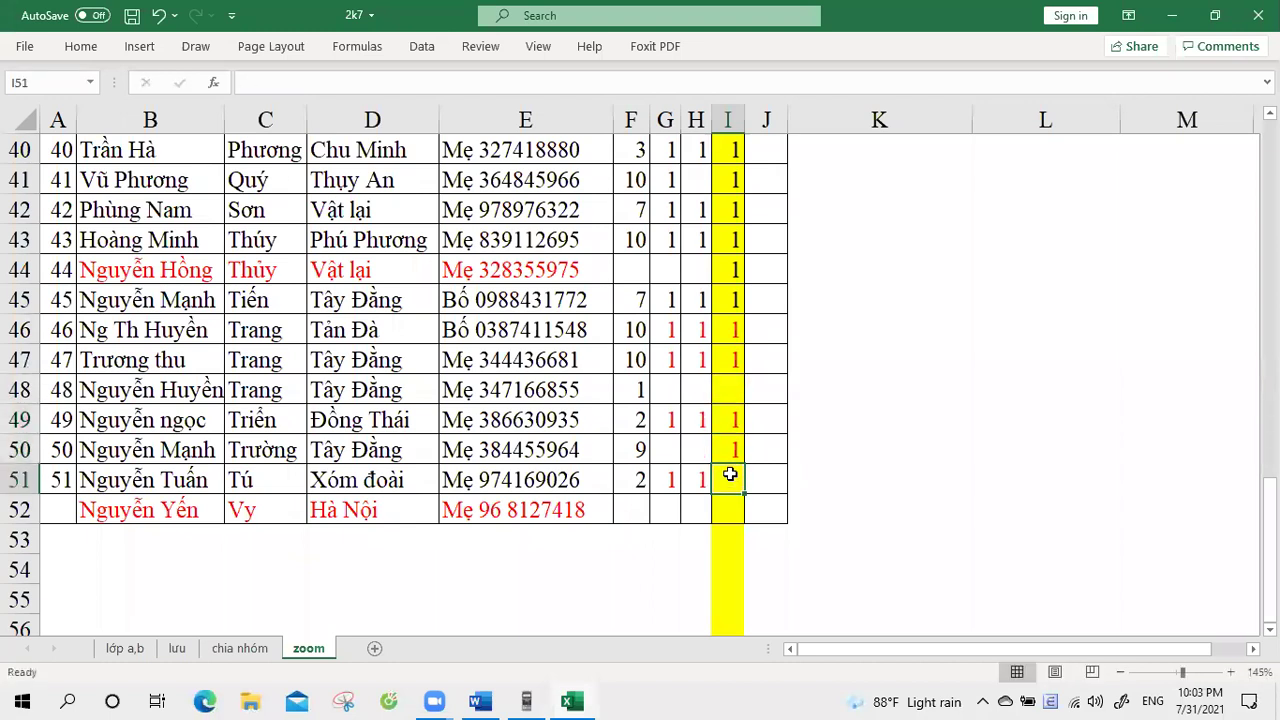
click(735, 449)
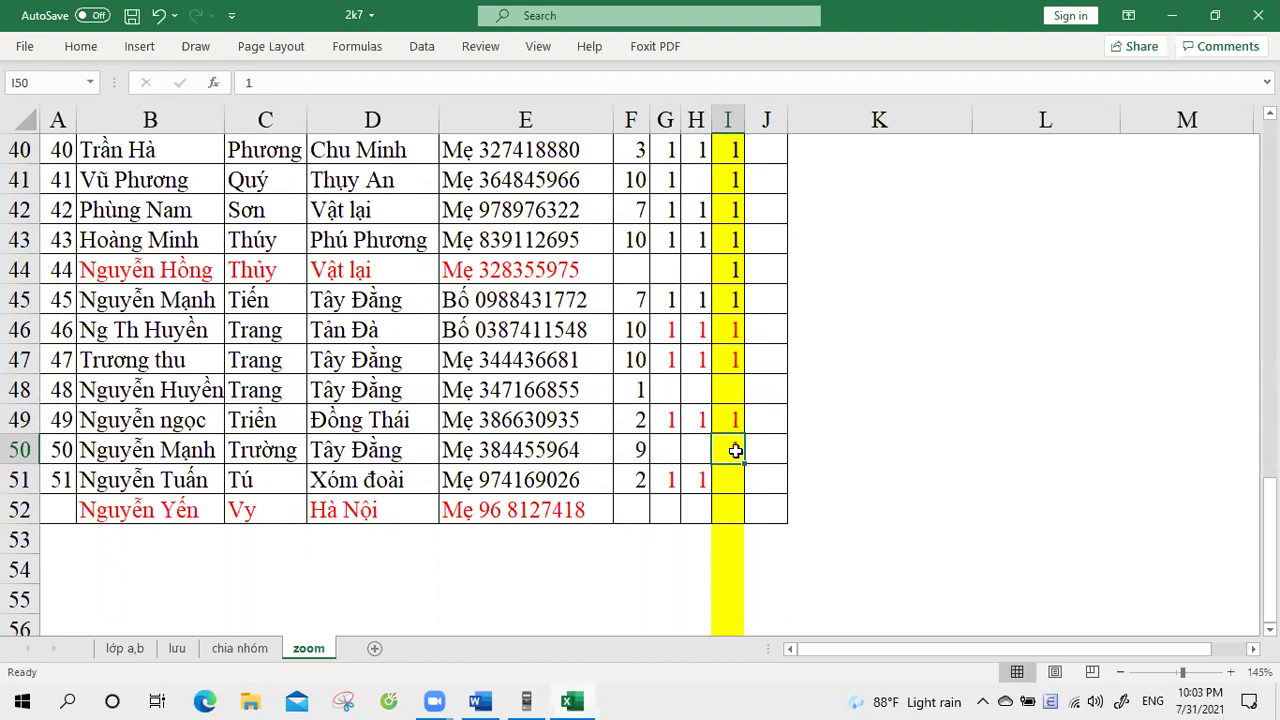
double_click(735, 449)
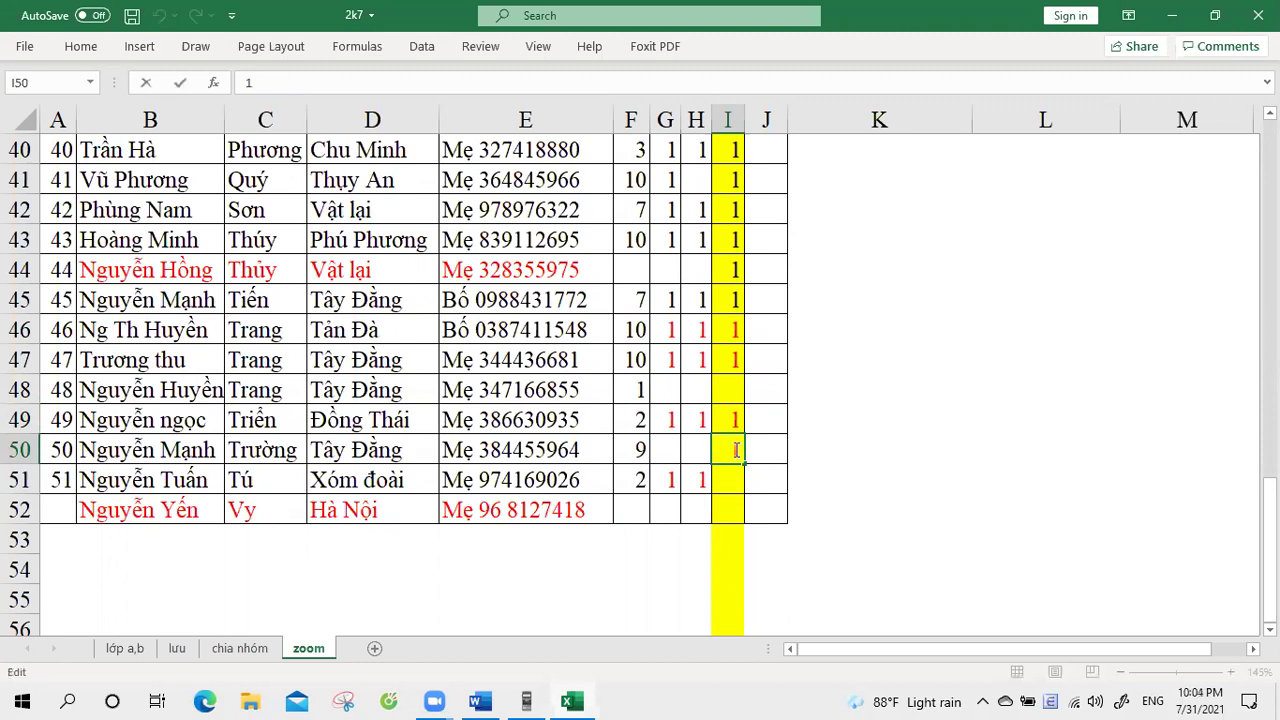
drag(741, 450, 719, 450)
click(725, 480)
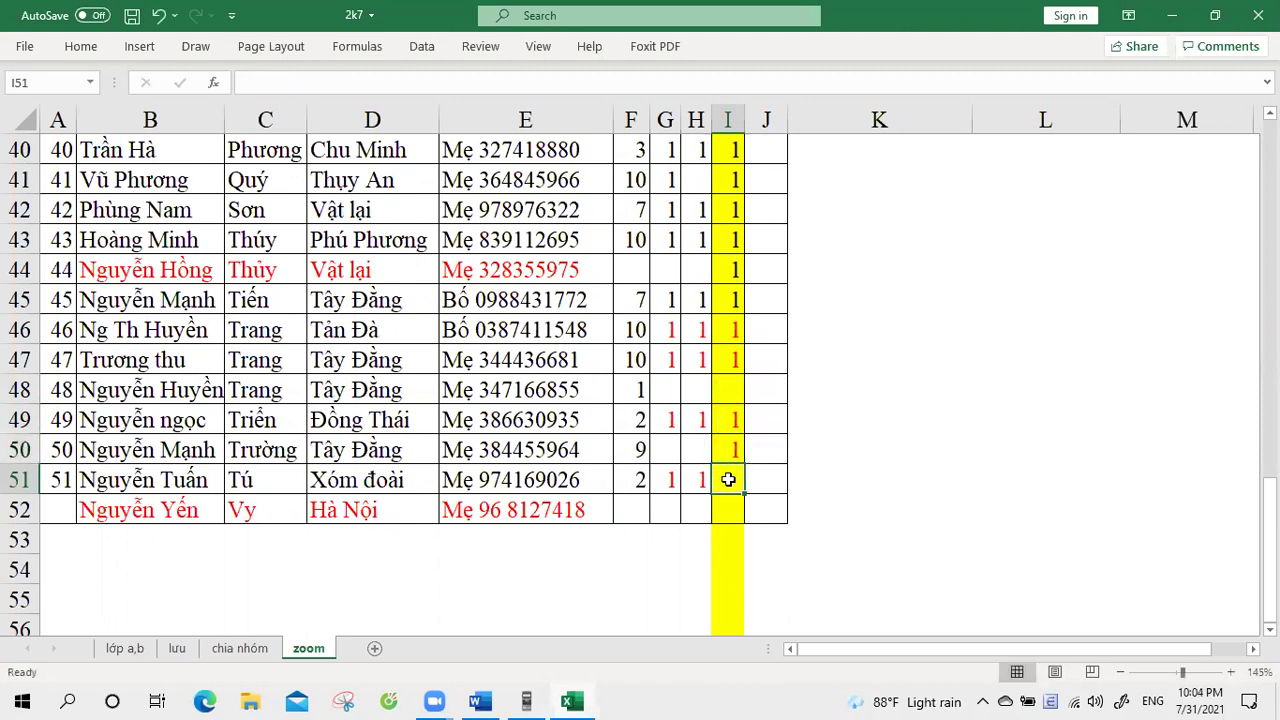
text(1)
key(Return)
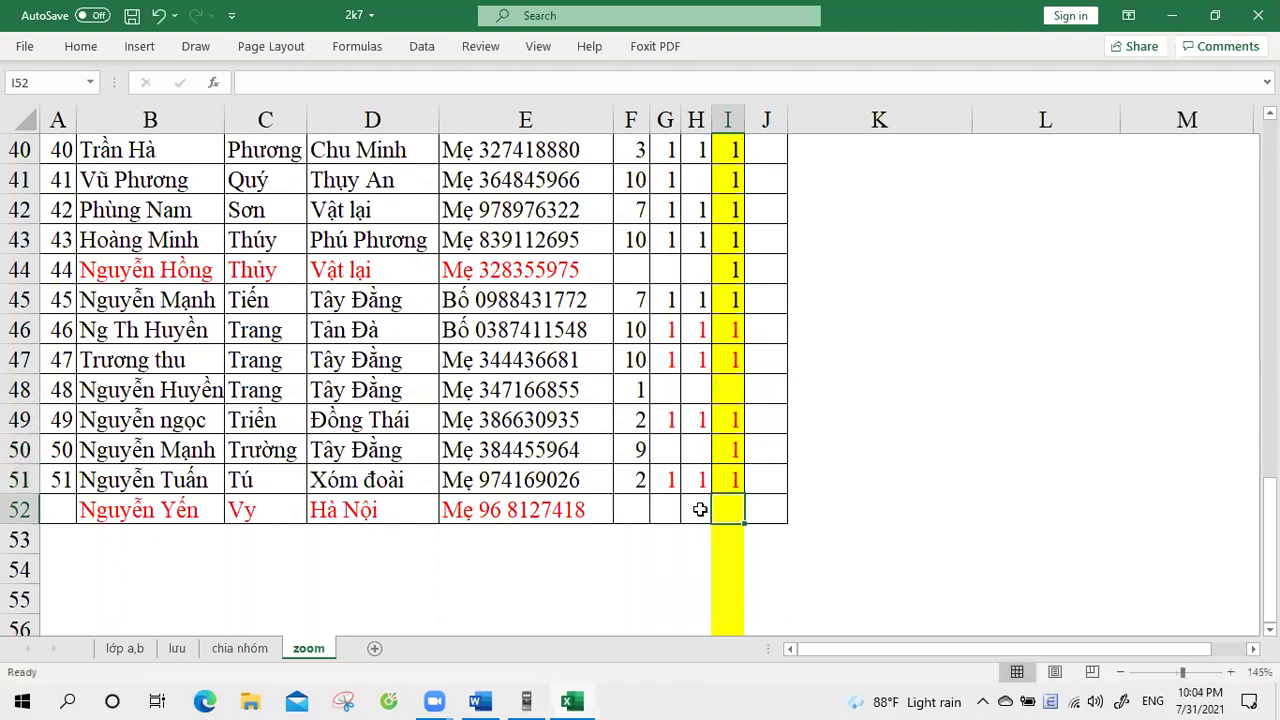
- Select the range I1:I51 to count the attendance marks entered for this lesson
click(697, 509)
scroll(740, 470, up, 2)
scroll(748, 438, up, 11)
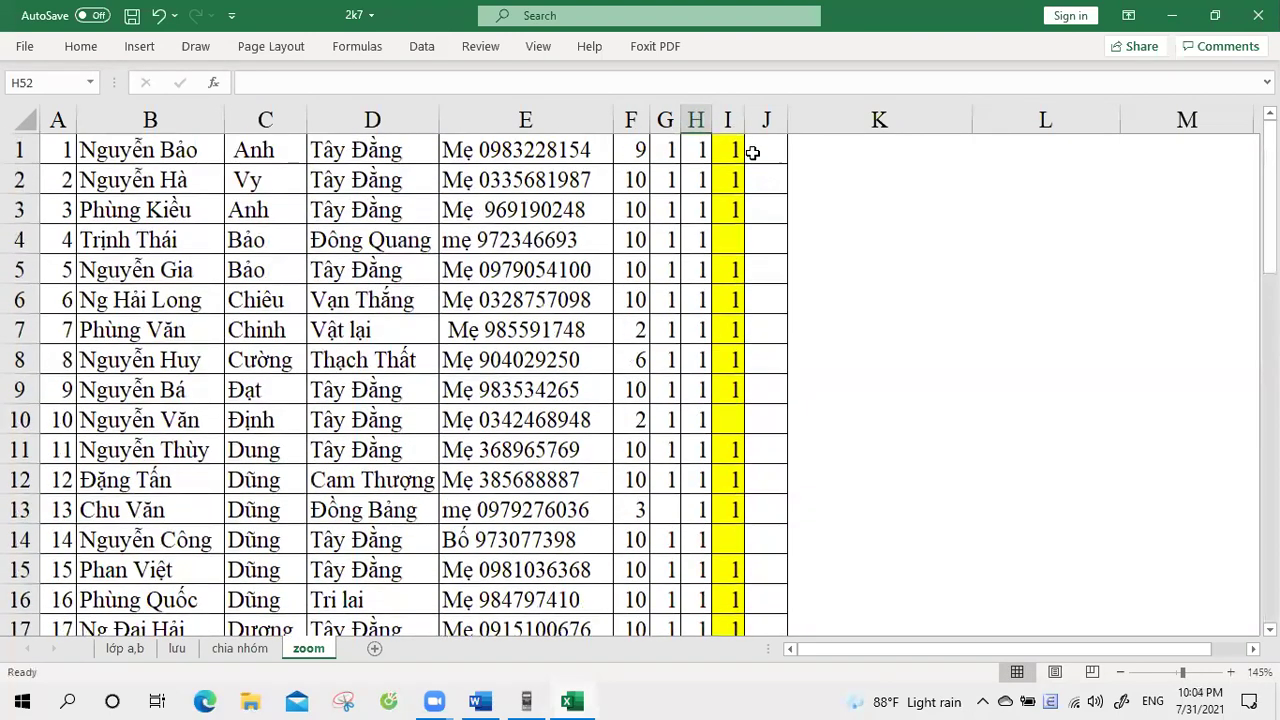
drag(735, 145, 737, 487)
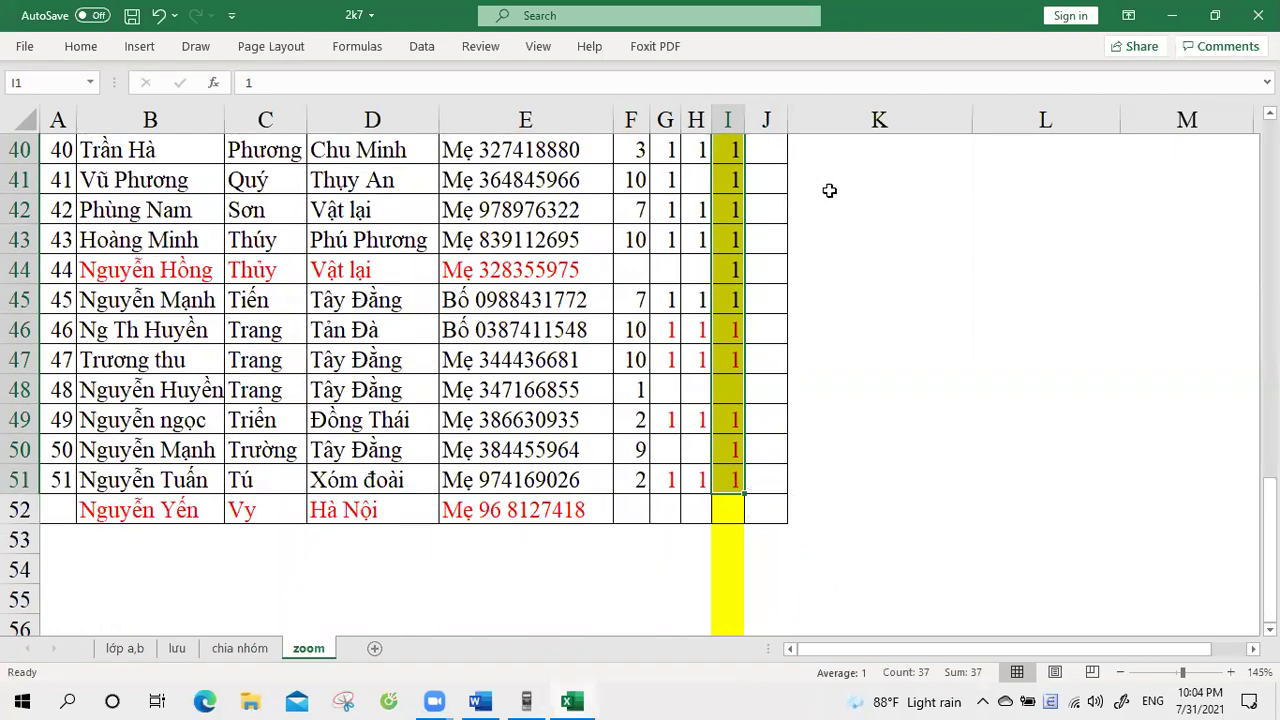
click(902, 215)
- Change the fill colour of the whole column I from yellow to white
click(730, 118)
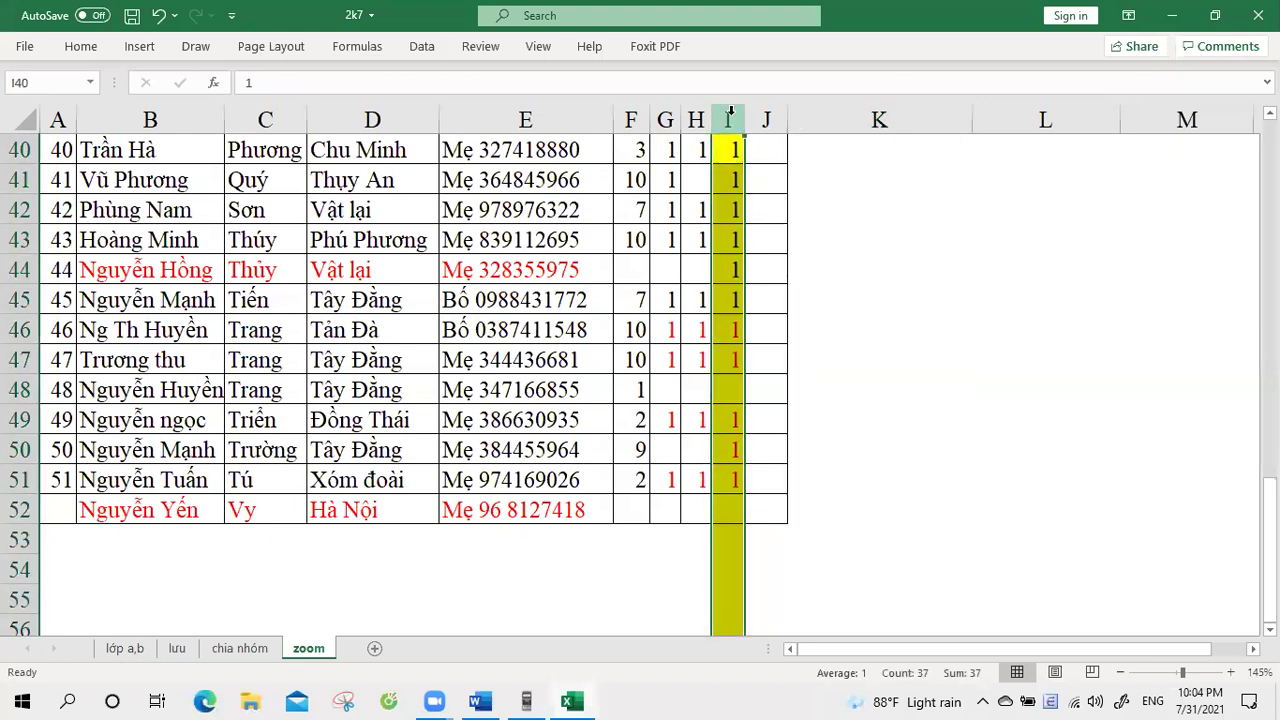
right_click(730, 118)
click(824, 86)
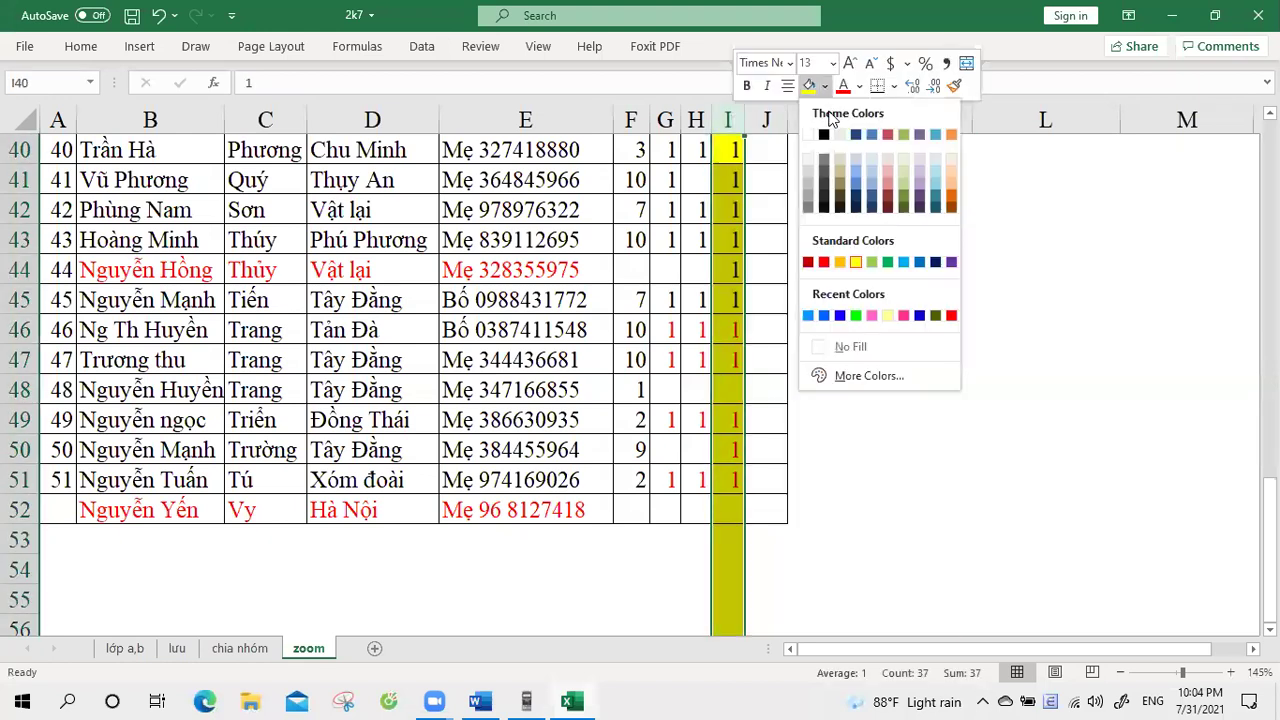
click(810, 134)
click(986, 214)
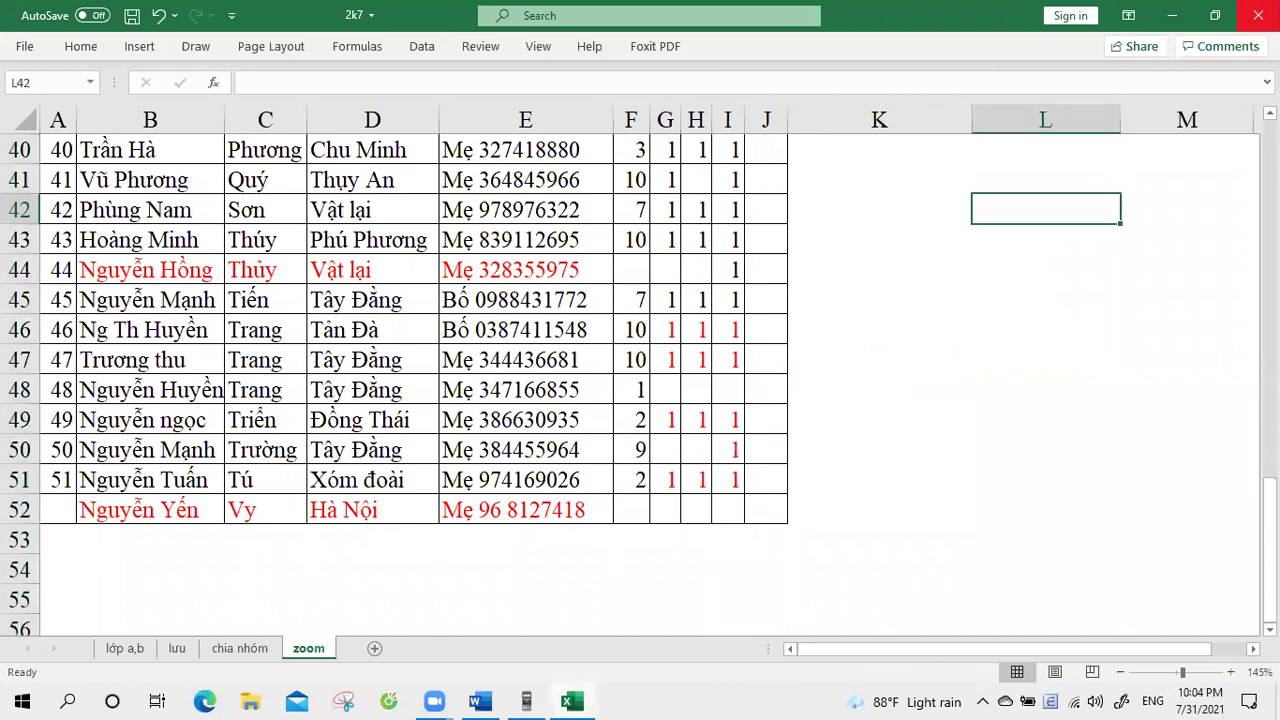
- Save the class list workbook and close it
key(ctrl+s)
click(1257, 15)
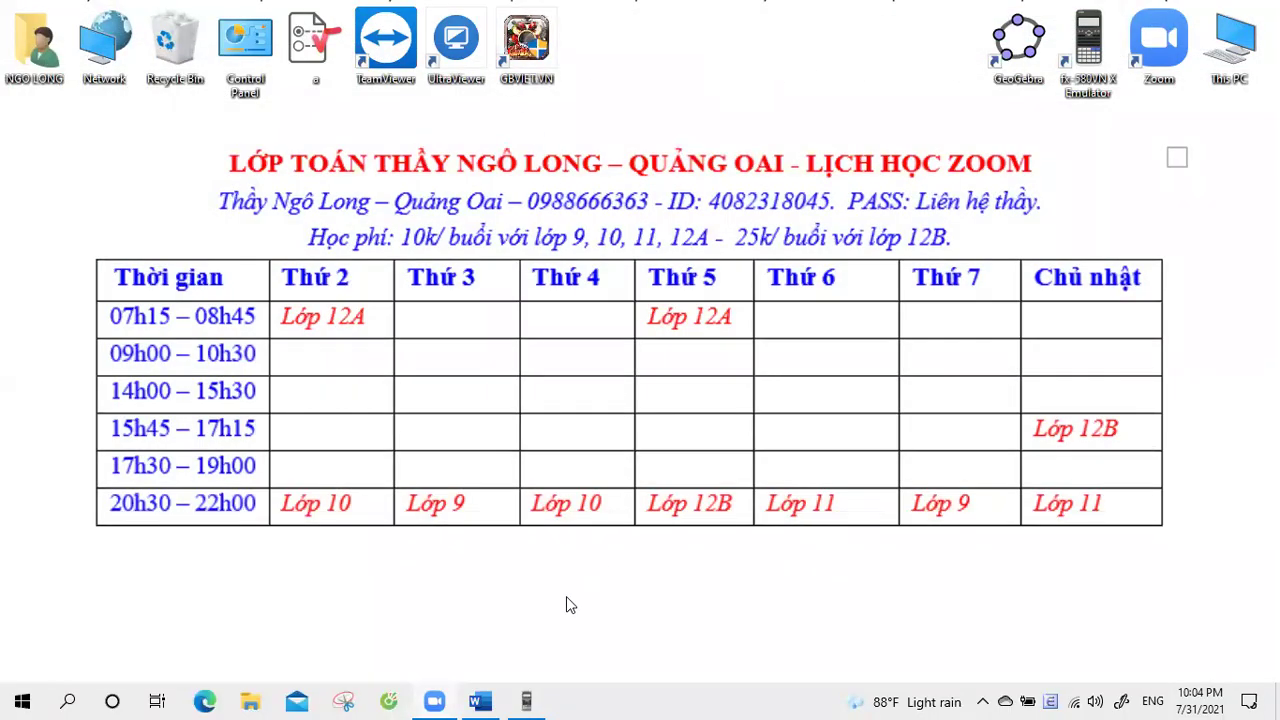